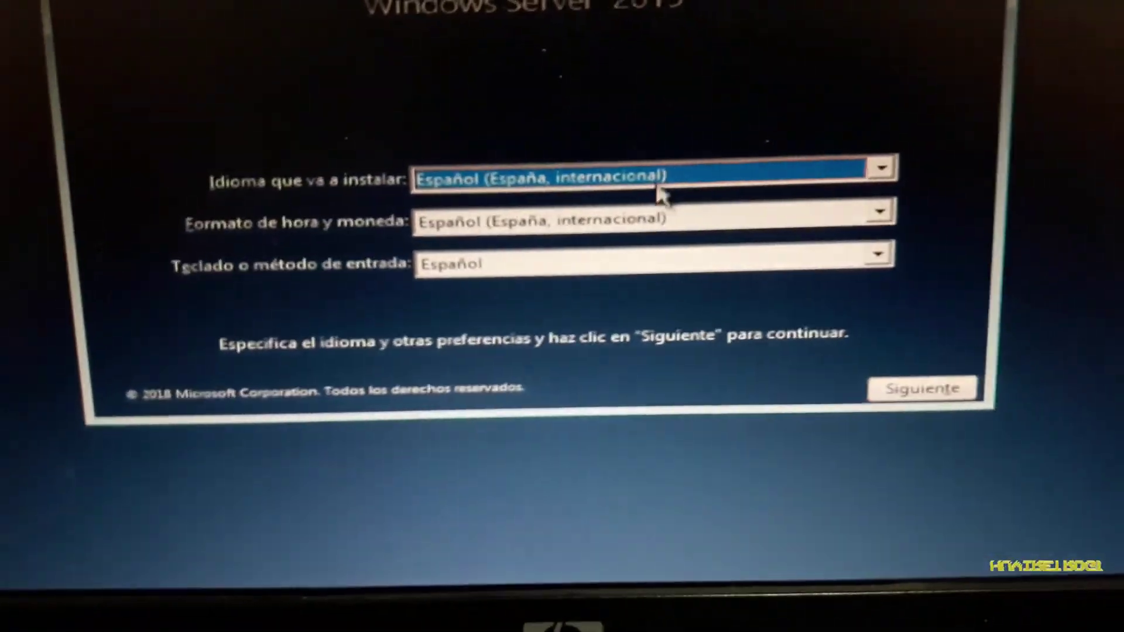
Select Español (Colombia) as the time and currency format, then start the Windows Server installation
left_click(667, 217)
scroll(653, 280, "up", 1)
scroll(668, 330, "up", 1)
left_click(615, 322)
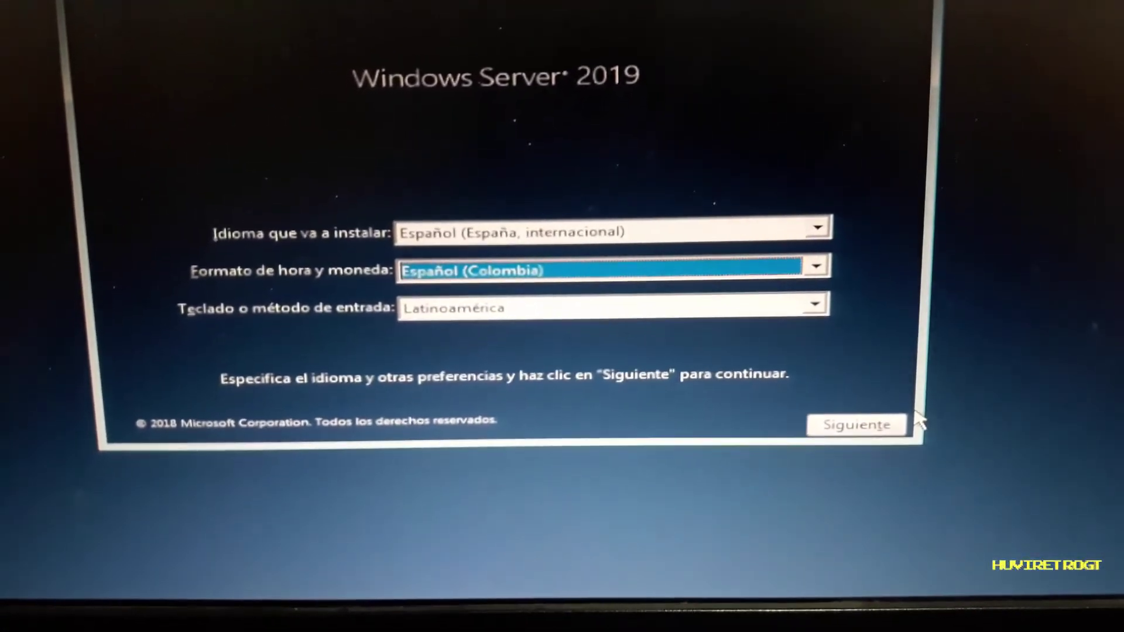
left_click(878, 426)
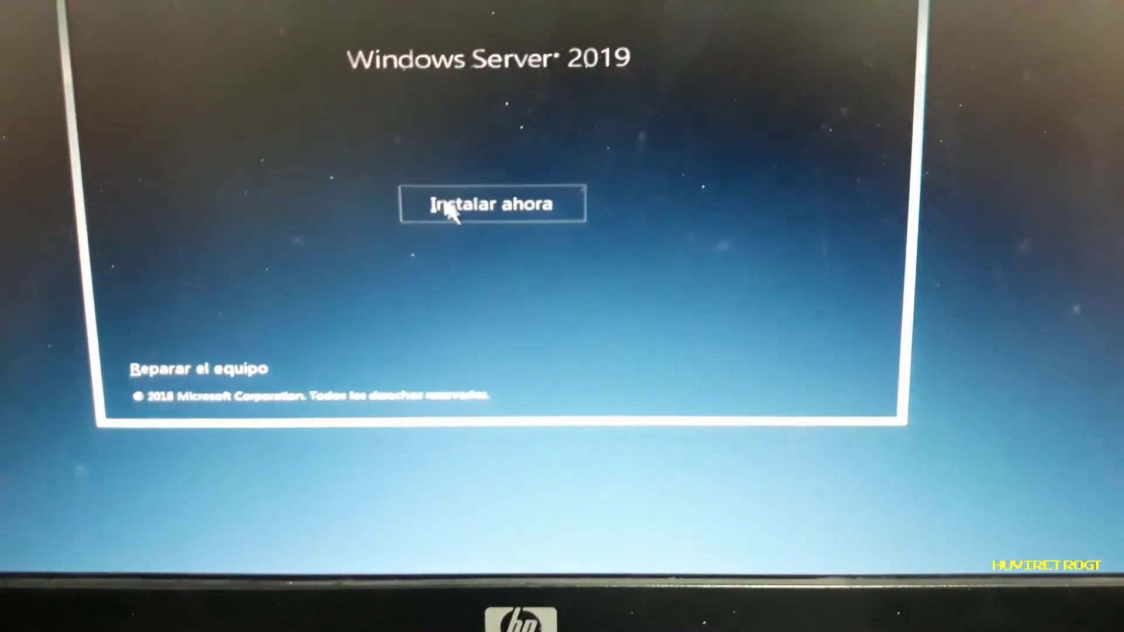
left_click(449, 208)
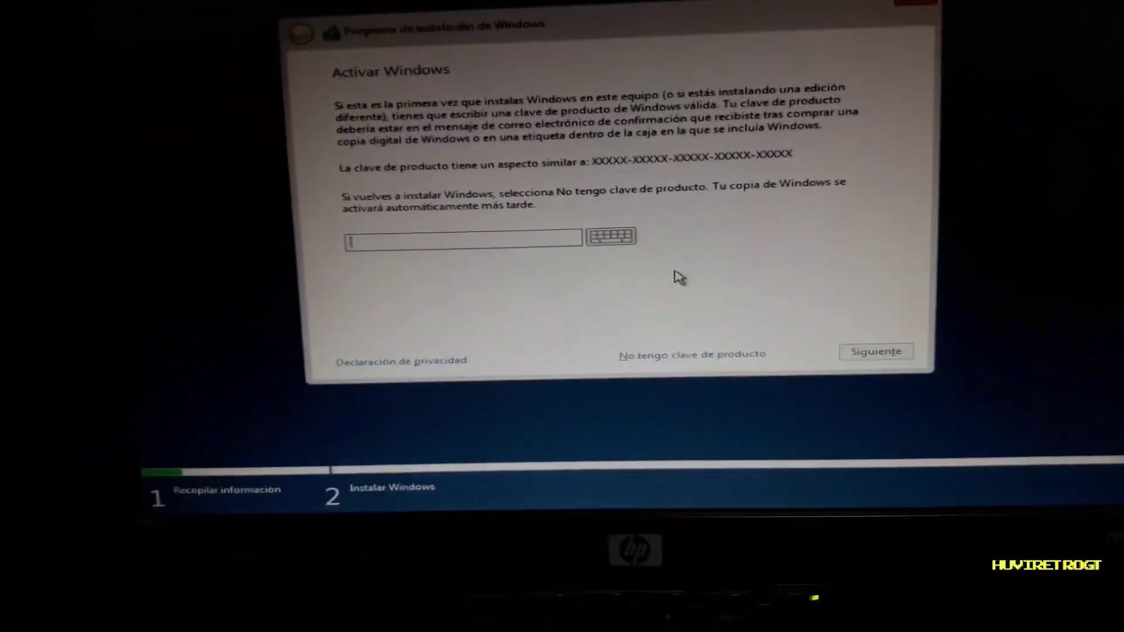
Choose 'No tengo clave de producto' and accept the license terms
left_click(643, 403)
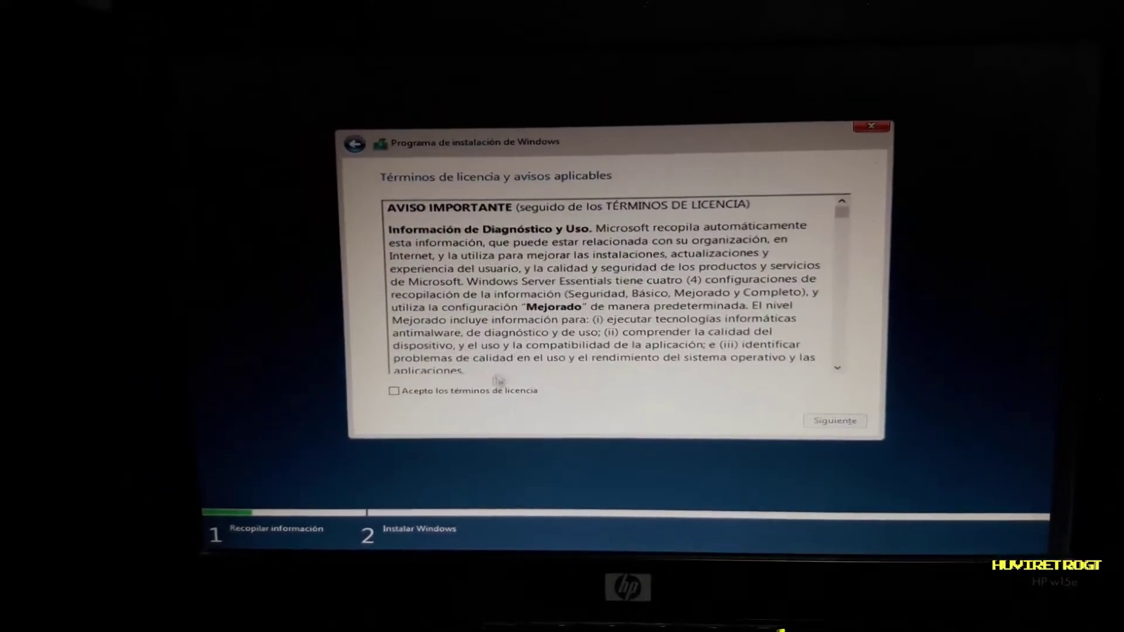
left_click(397, 396)
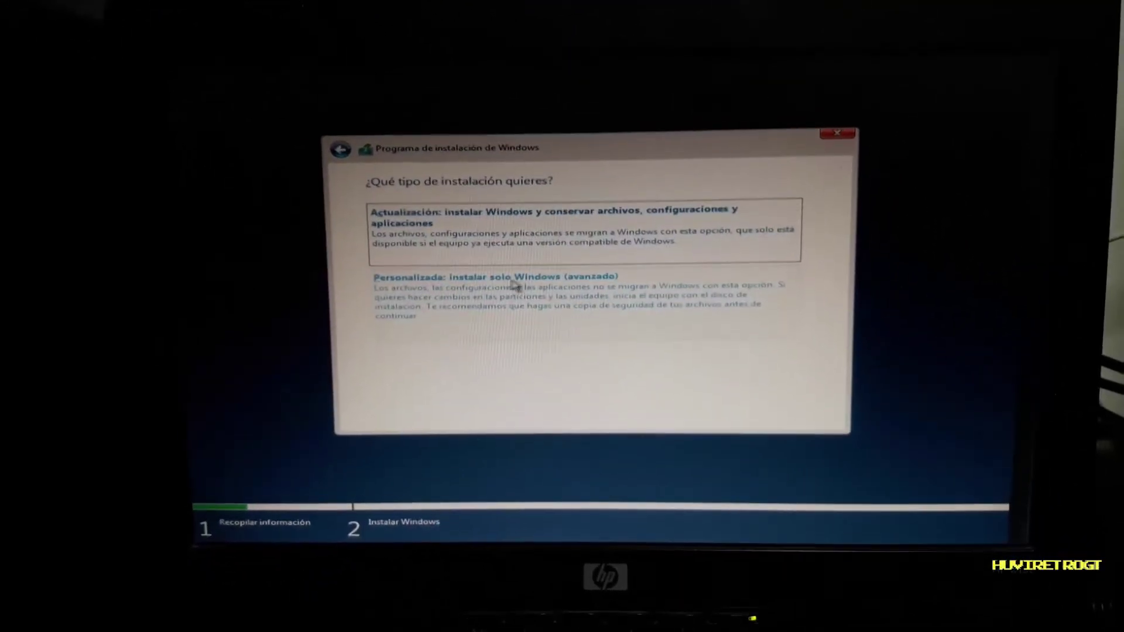
Pick Personalizada, delete drive 0's old partitions including SISTEMA, and create a new partition on the unallocated space
left_click(521, 283)
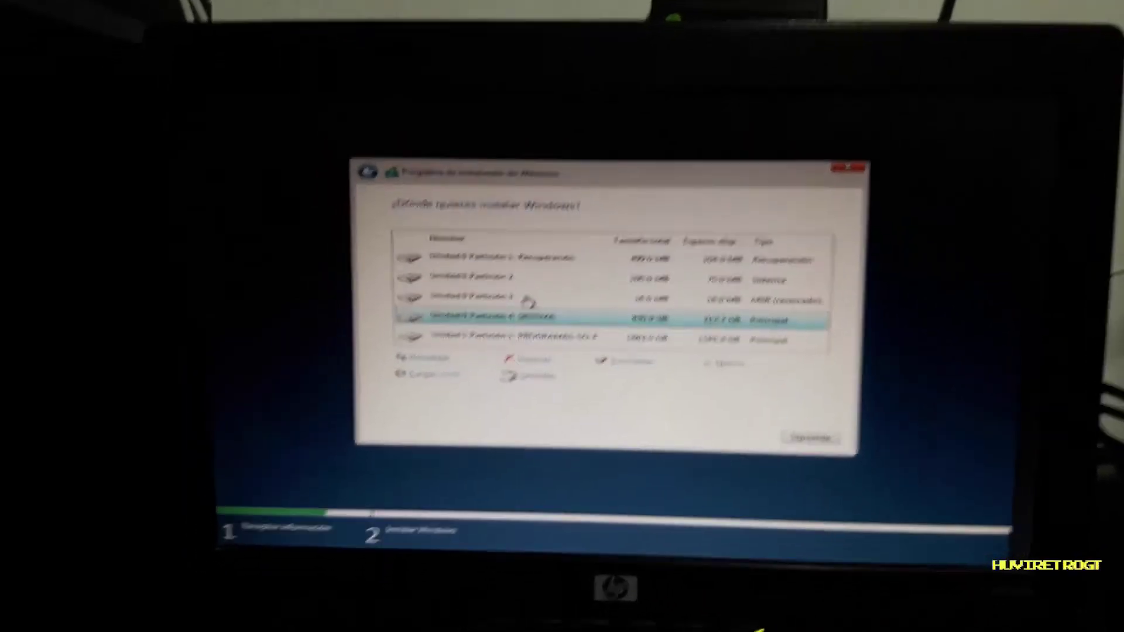
left_click(505, 274)
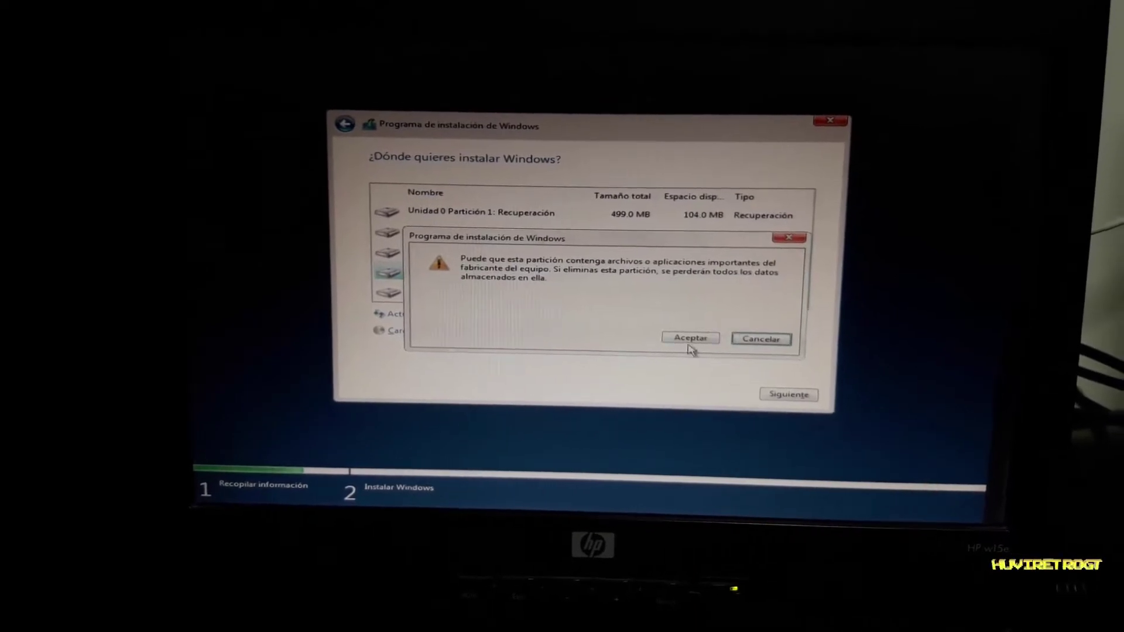
left_click(749, 342)
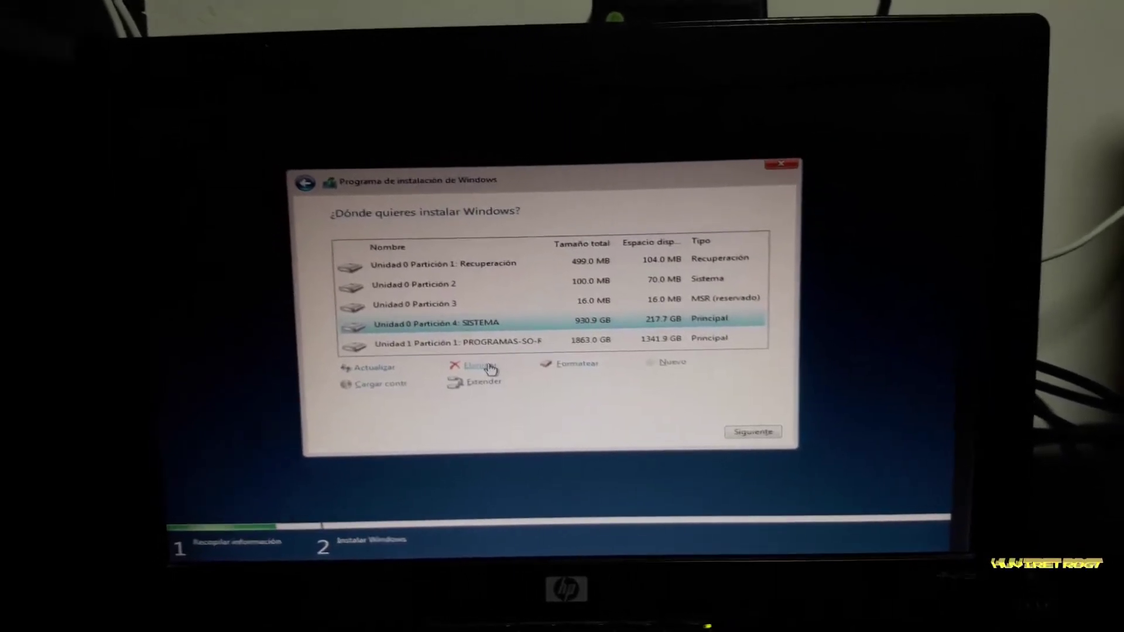
left_click(518, 356)
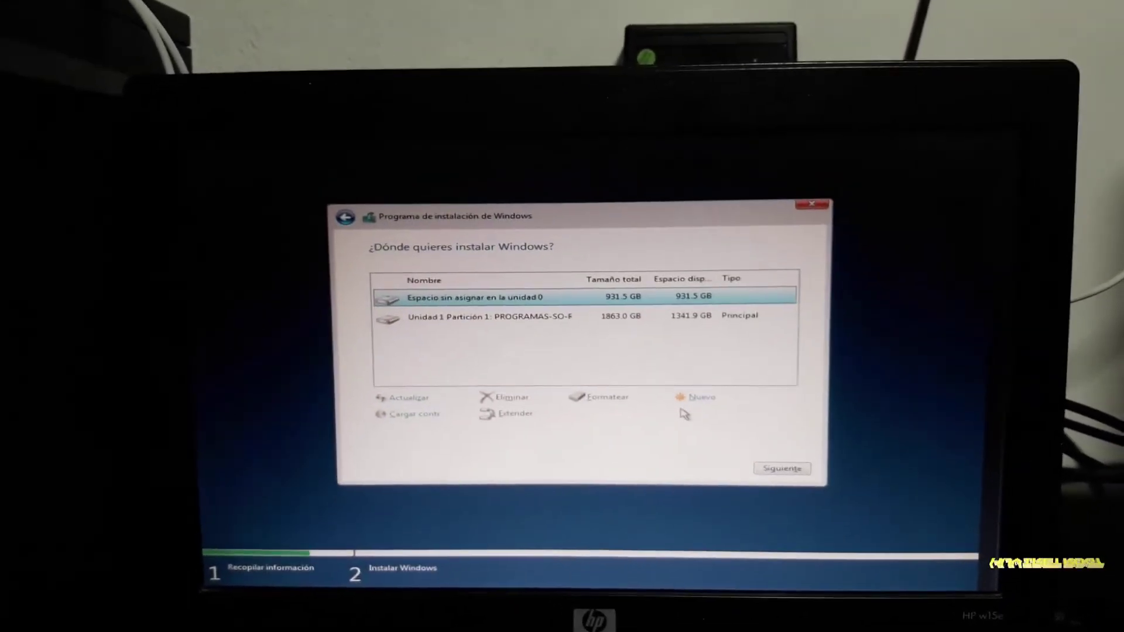
left_click(697, 389)
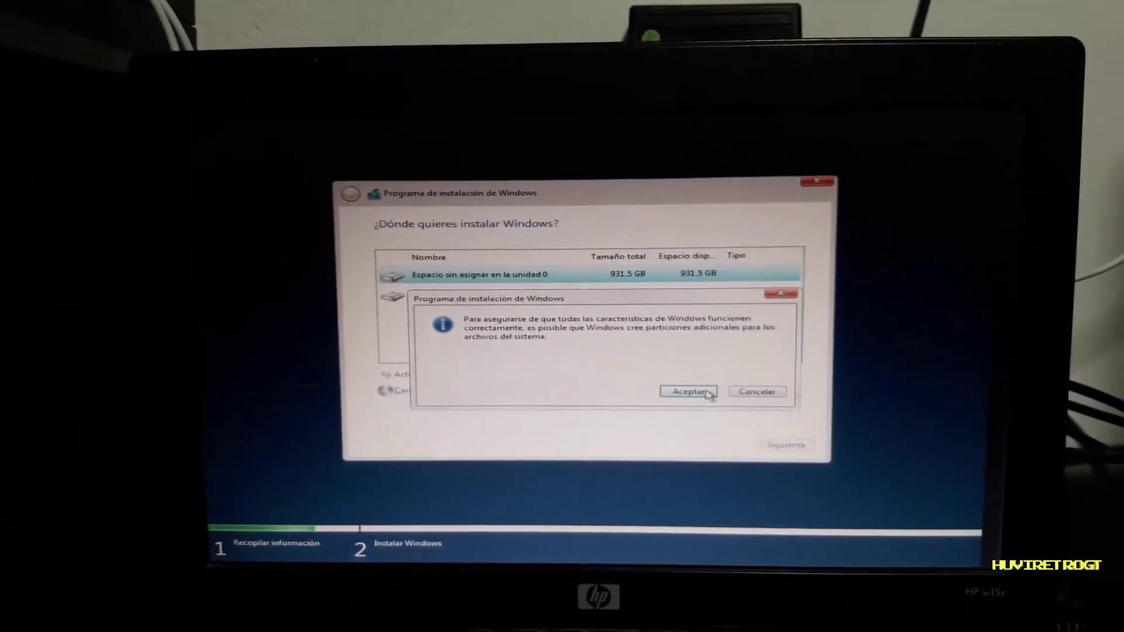
left_click(688, 392)
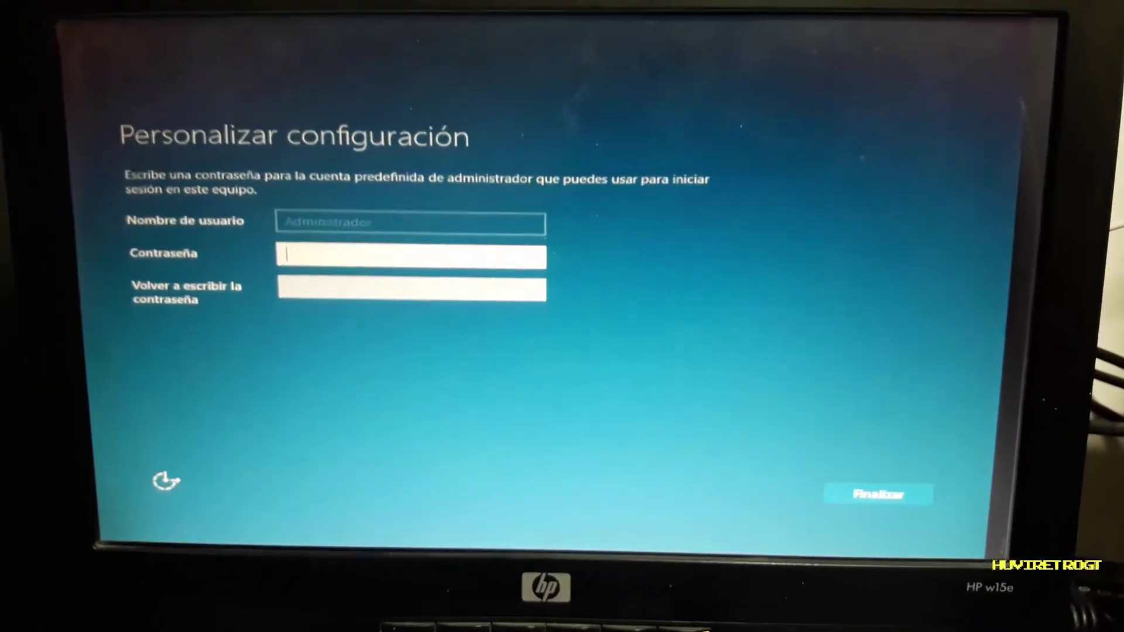
Enter and confirm the Administrator account password in capital letters, then finish setup
key("Caps_Lock")
type("A")
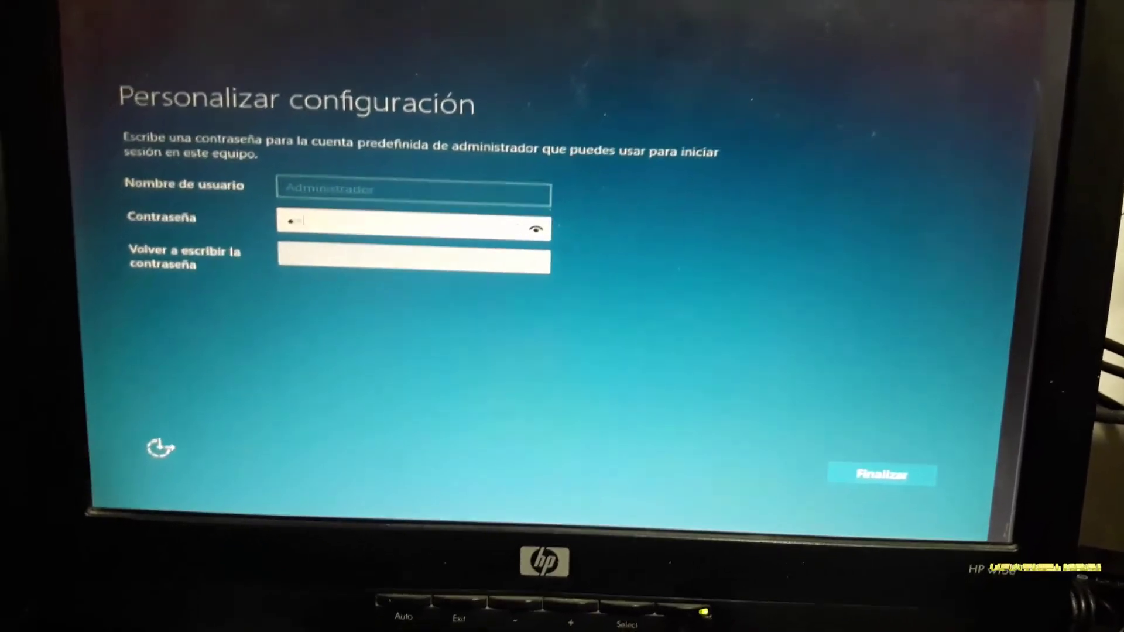
type("********")
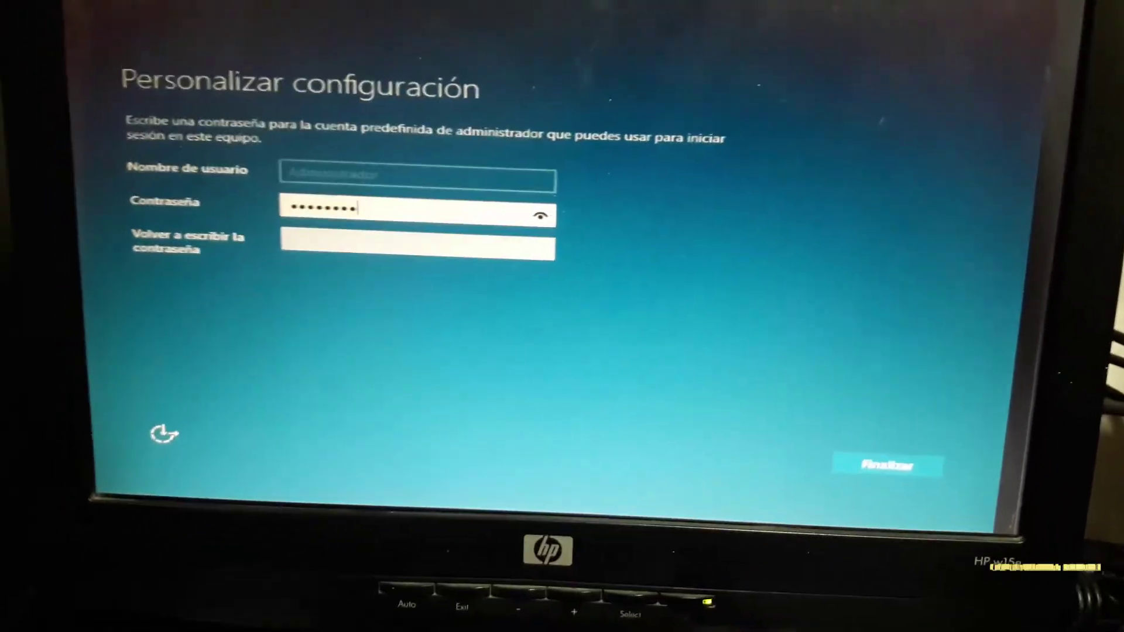
type("A*******")
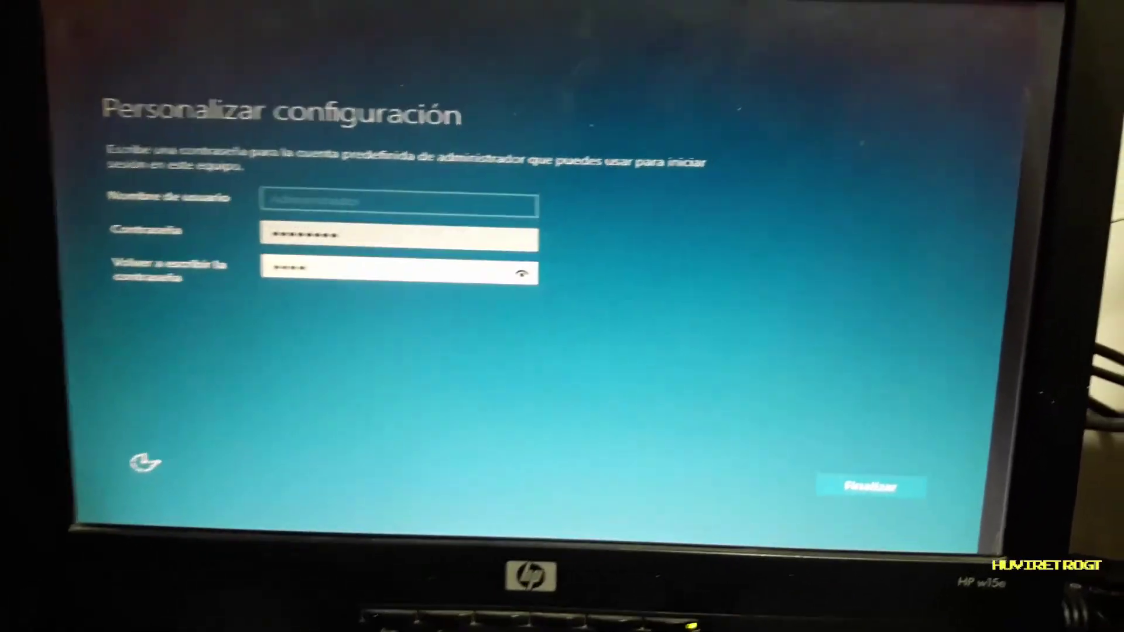
key("Return")
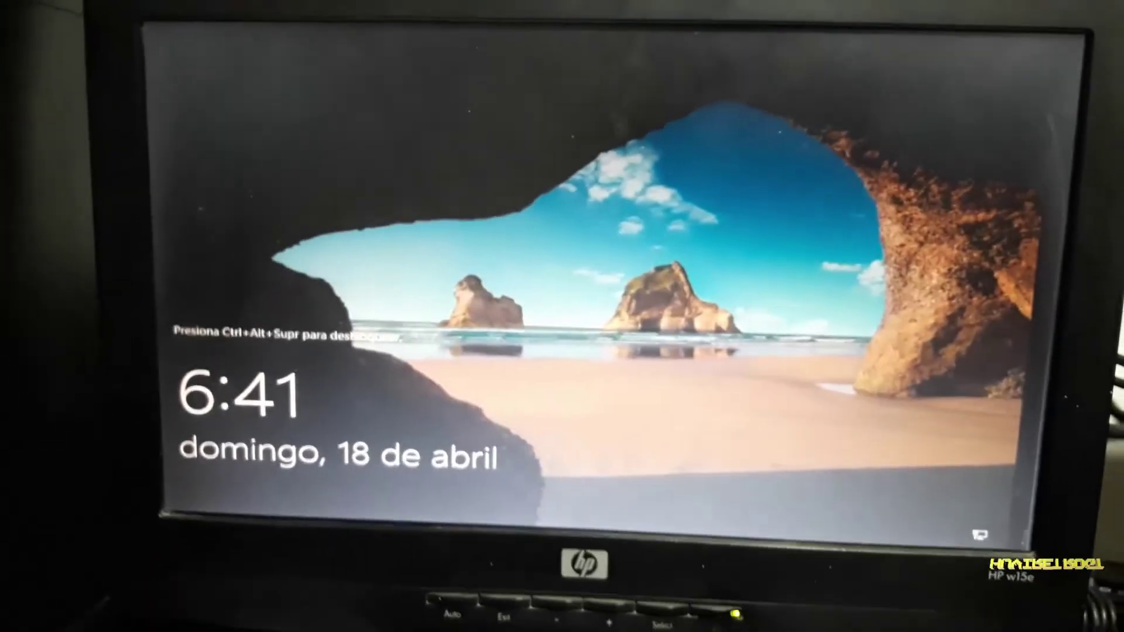
Press Ctrl+Alt+Delete on the lock screen to bring up the Administrator sign-in prompt
key("ctrl+alt+Delete")
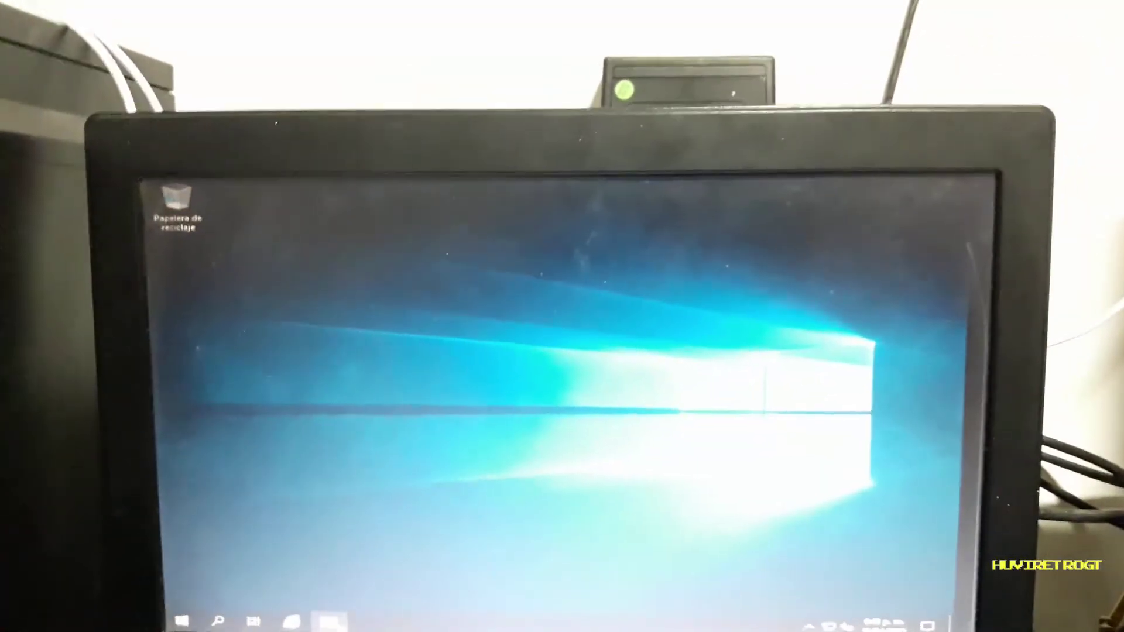
From File Explorer, open Propiedades of Este equipo to view the system information
left_click(346, 582)
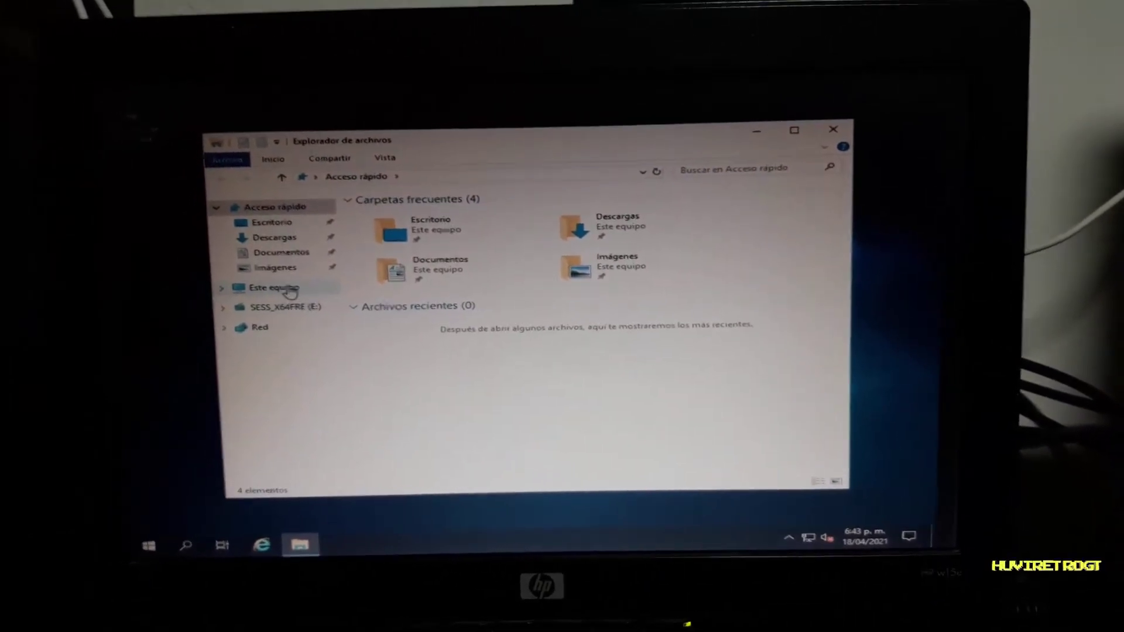
right_click(290, 289)
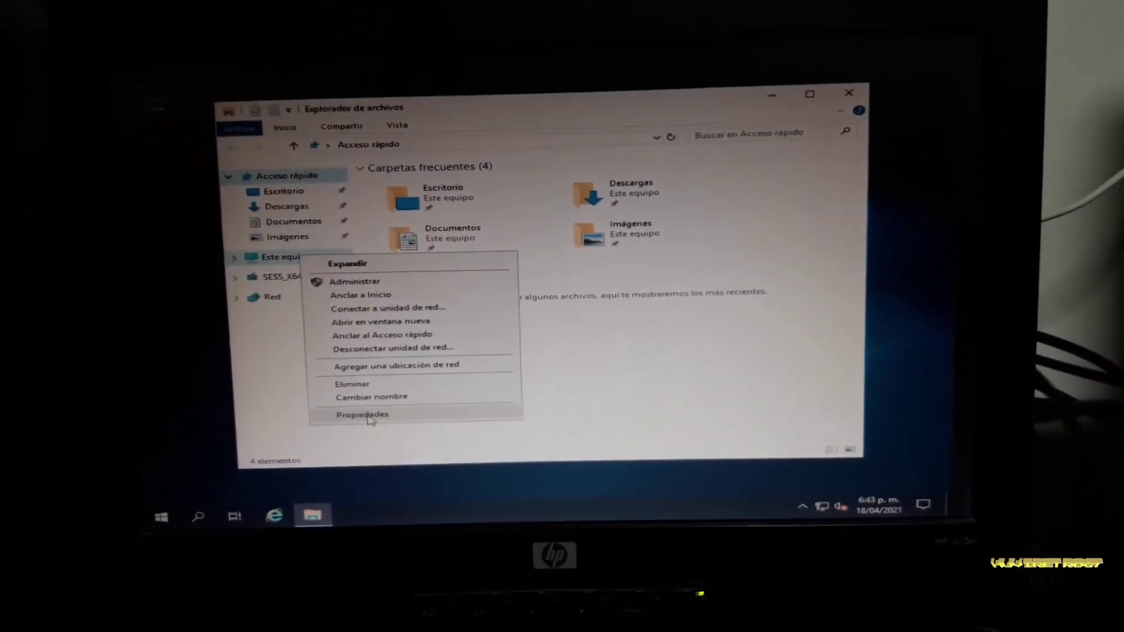
left_click(365, 414)
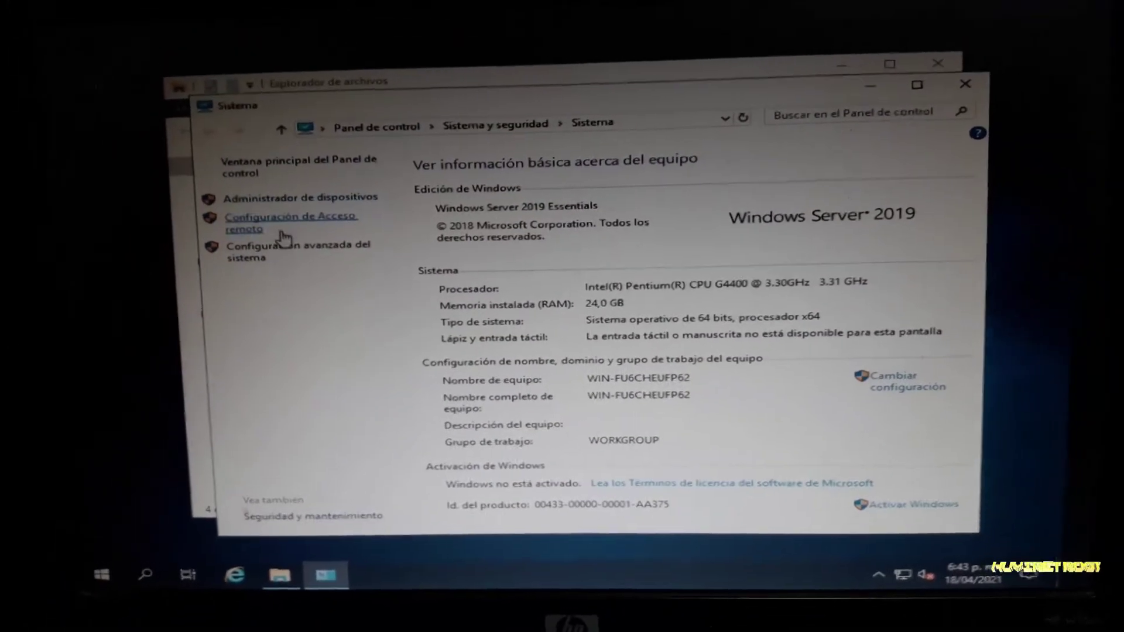
Enable Permitir las conexiones remotas in the remote access settings, acknowledging the firewall notice
left_click(281, 233)
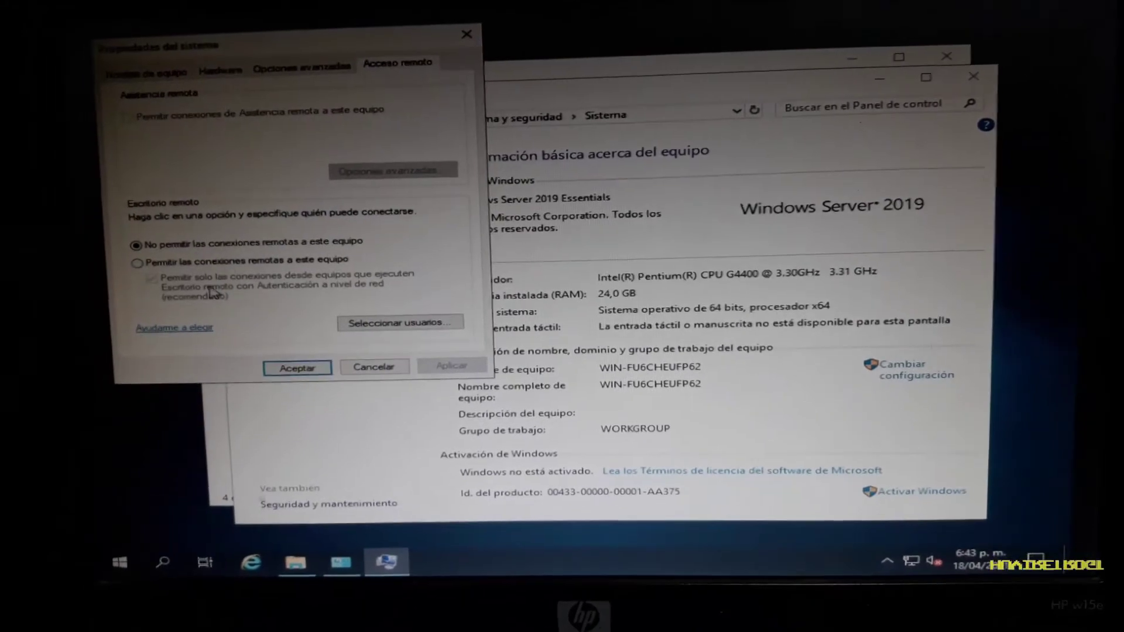
left_click(139, 263)
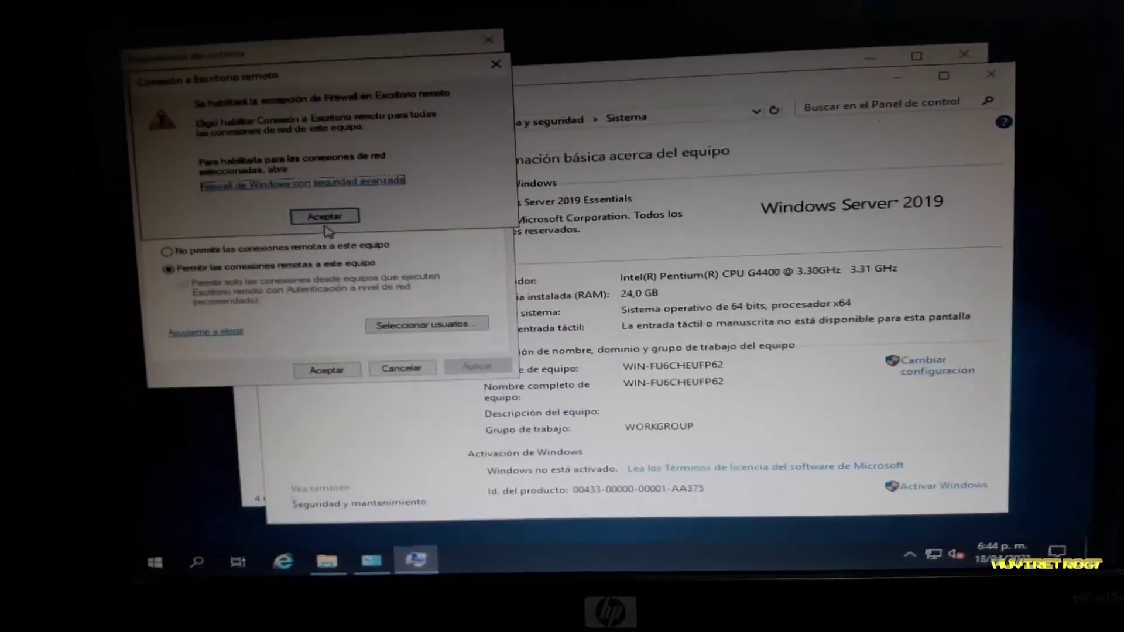
left_click(324, 216)
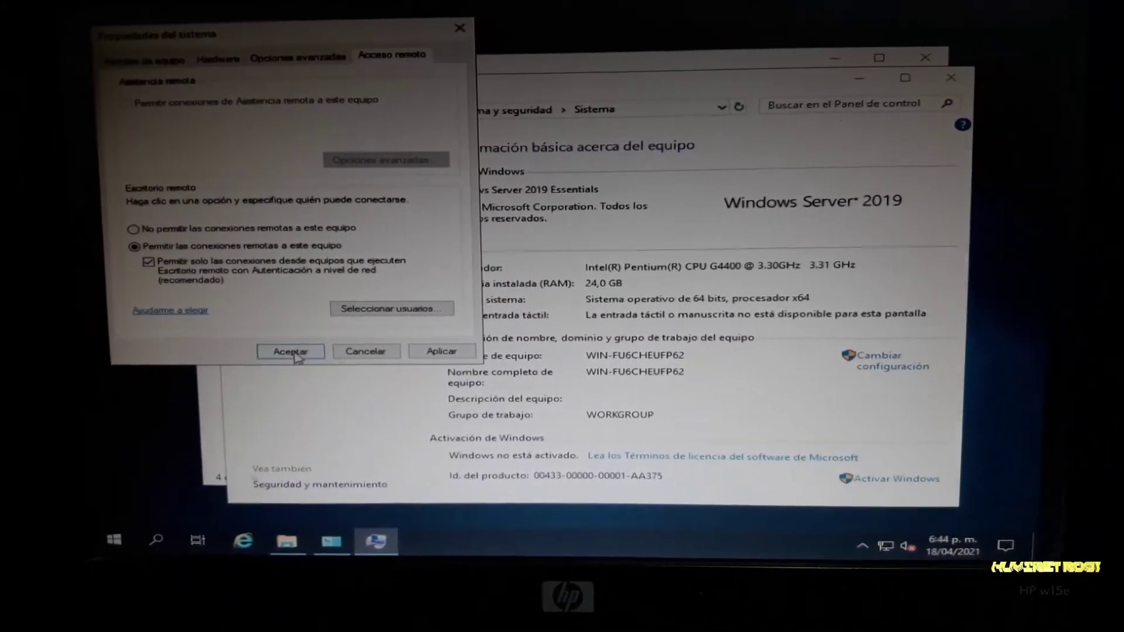
left_click(290, 353)
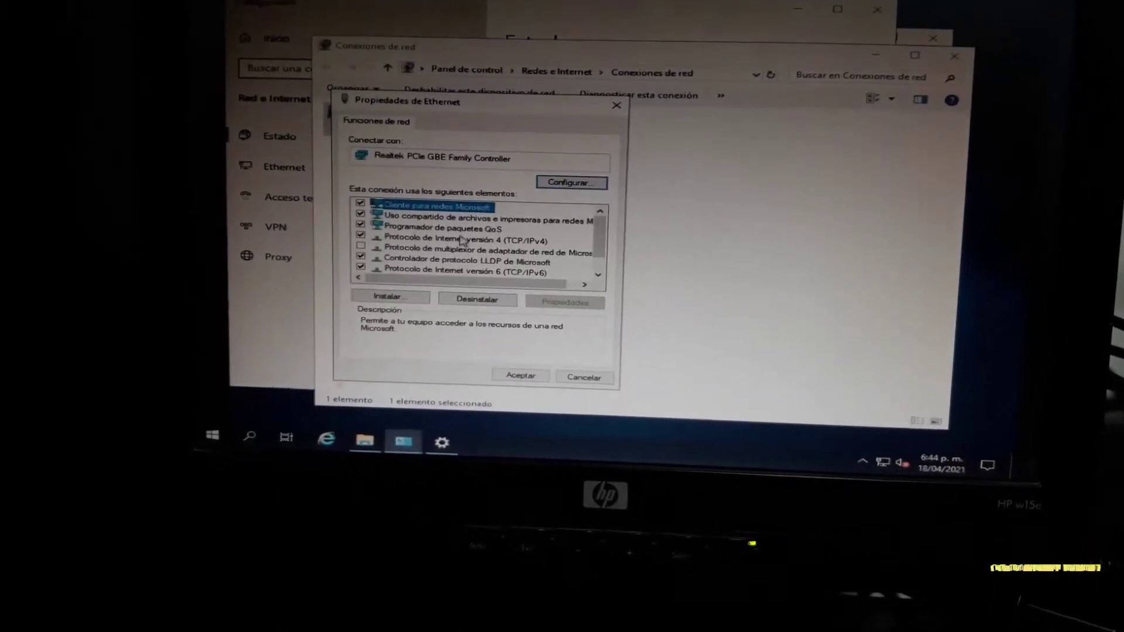
Set Ethernet IPv4 to 192.168.1.250, mask 255.255.255.0, gateway 192.168.1.254, DNS 8.8.8.8
double_click(445, 250)
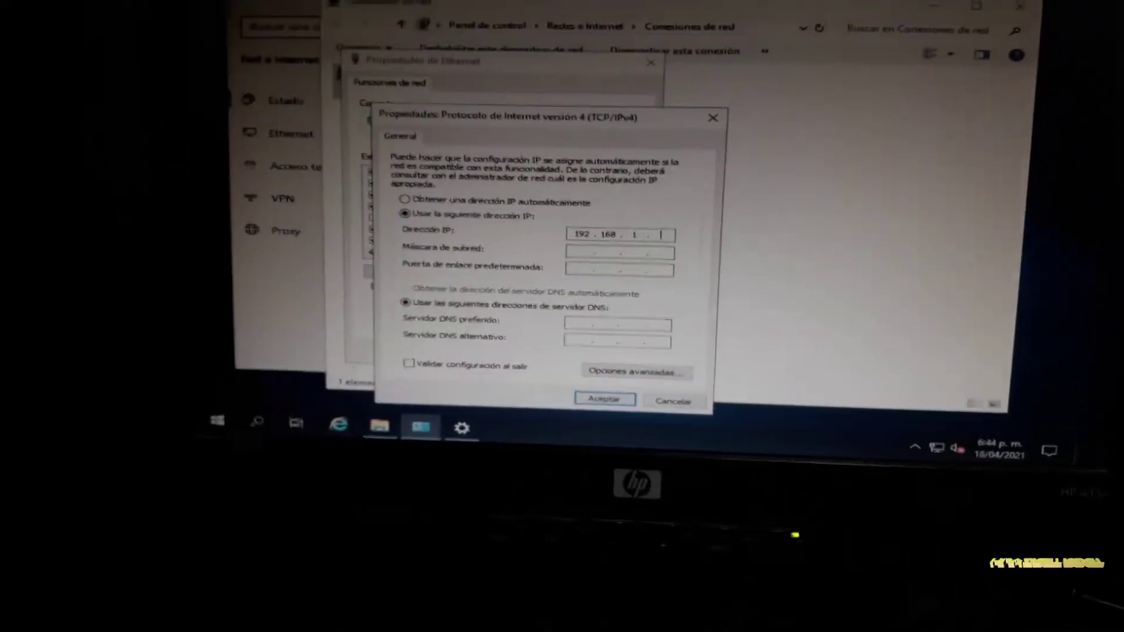
type("00")
key("Tab")
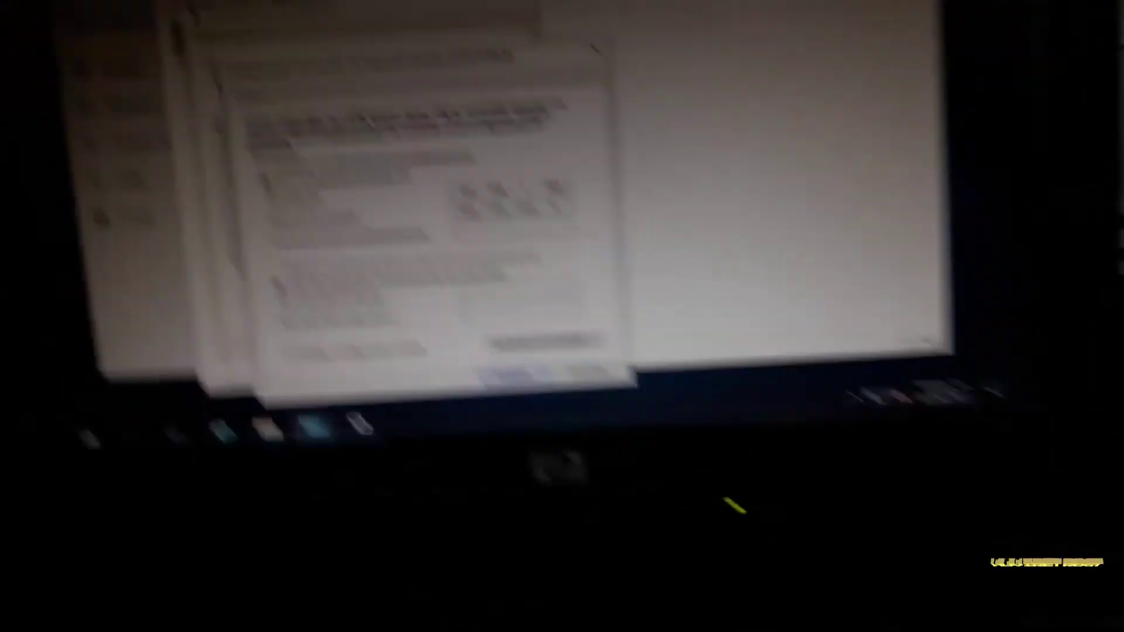
key("Tab")
type("192 . 168 . 1 ")
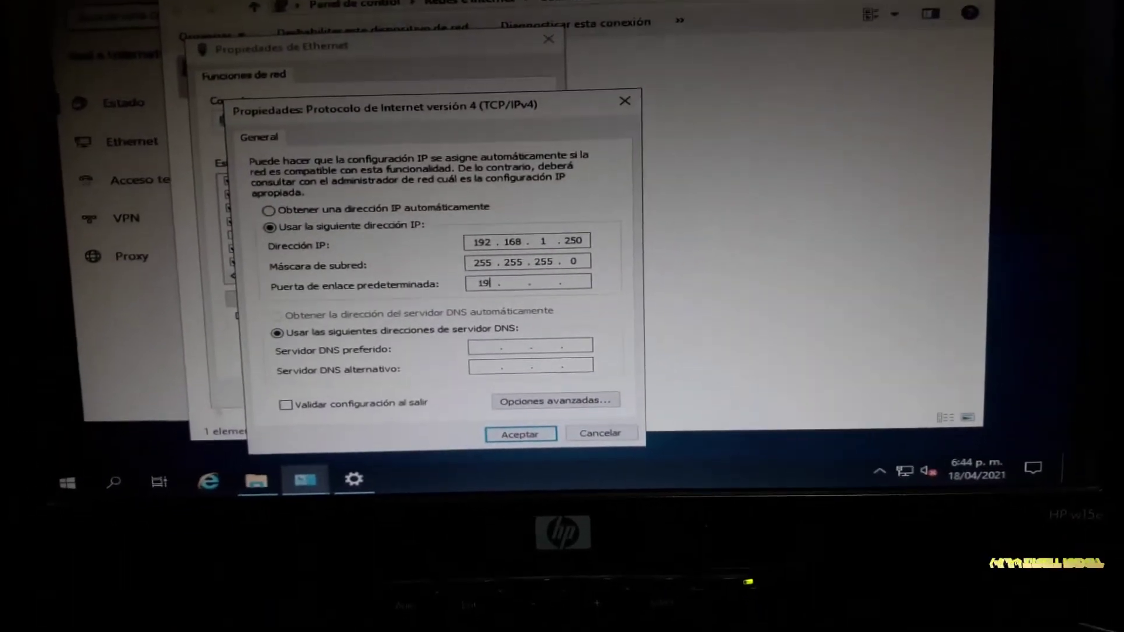
type(". 254")
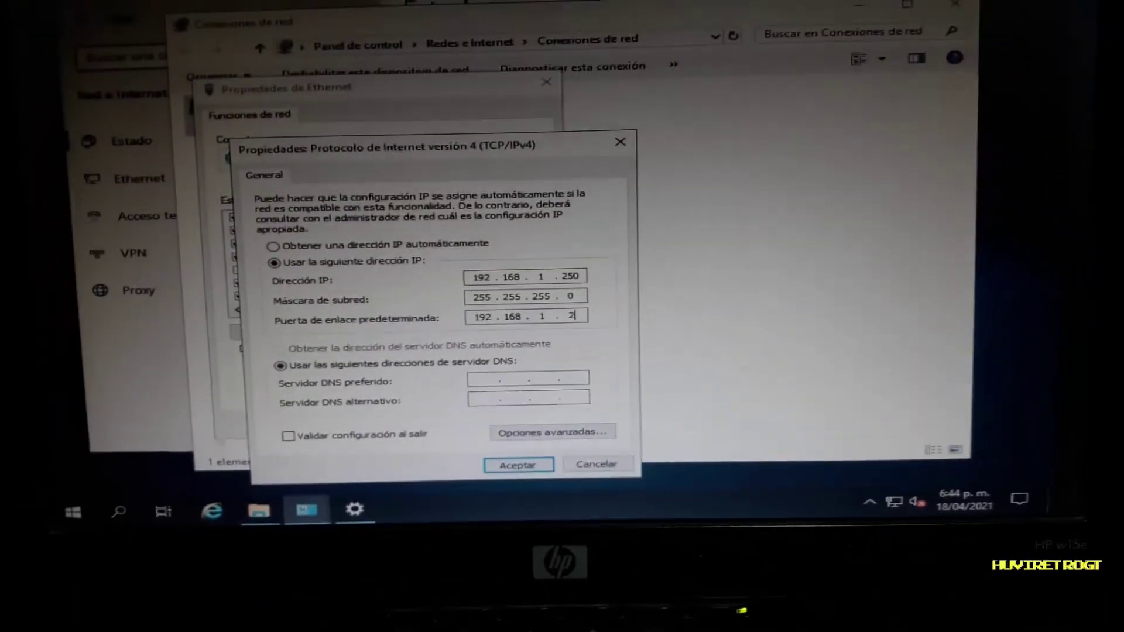
key("Tab")
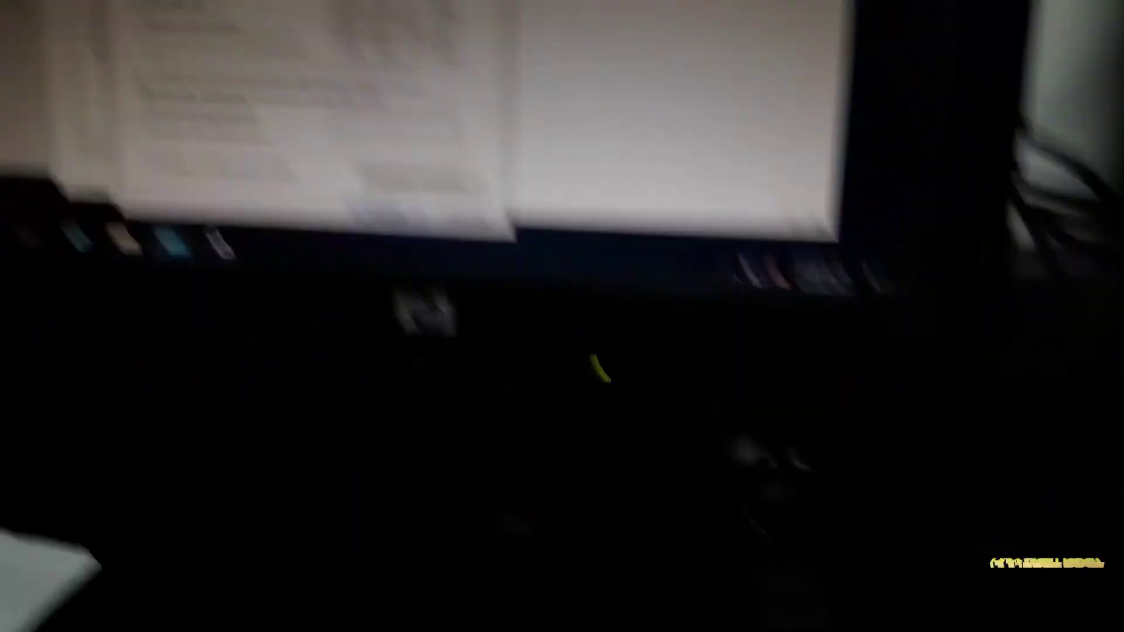
key("Tab")
type("8.8.8")
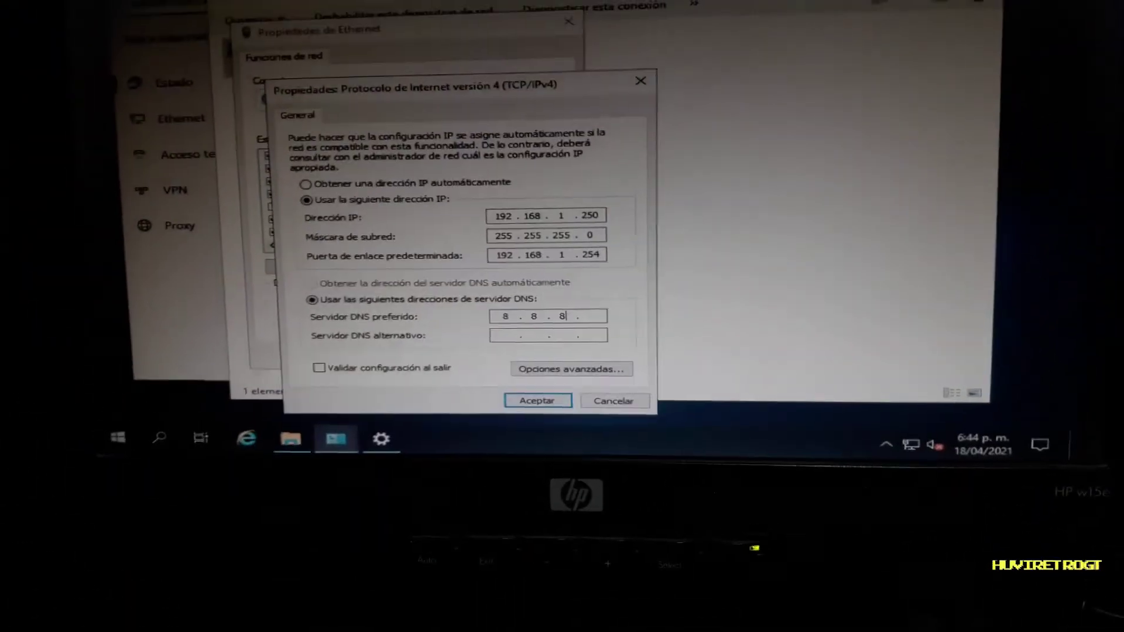
key("Return")
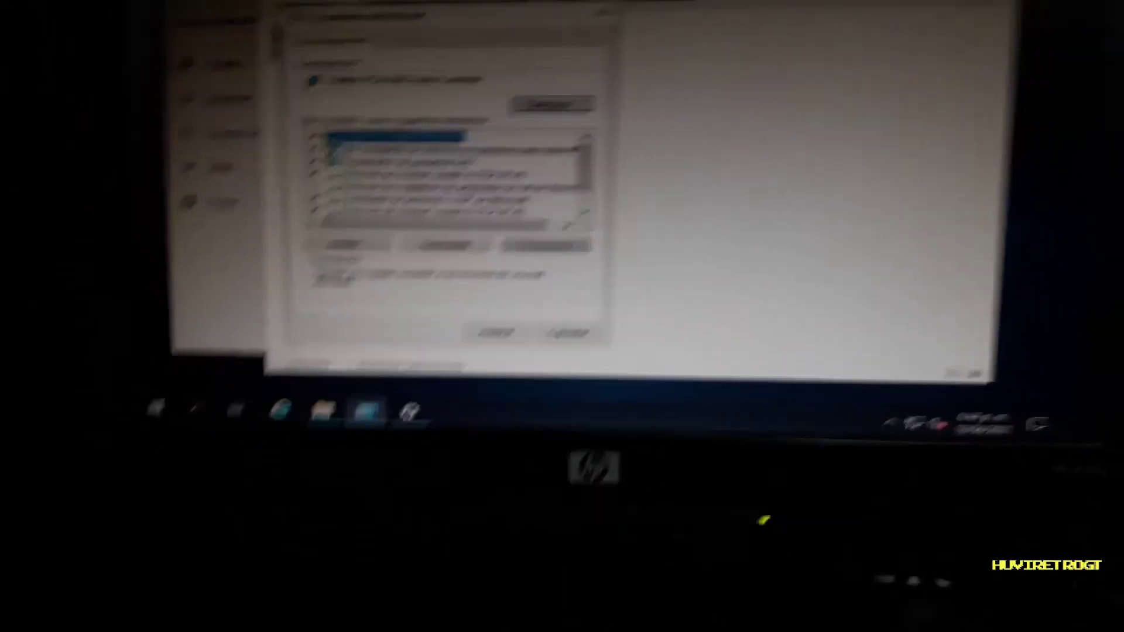
left_click(485, 284)
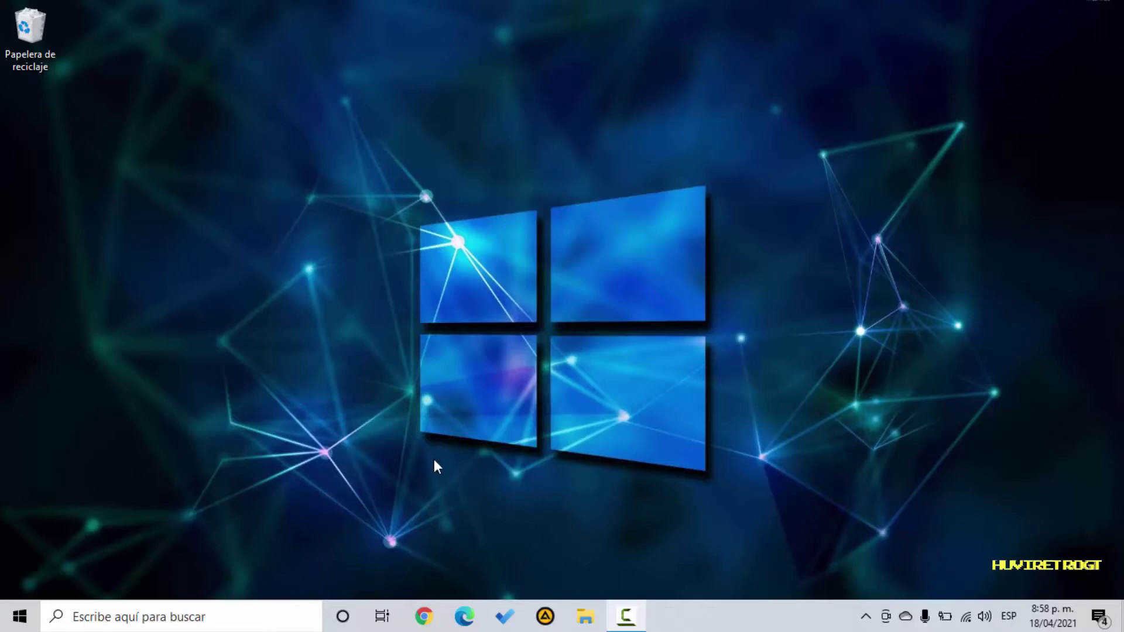
Launch Remote Desktop Connection and connect to the VEGETTO server
left_click(21, 616)
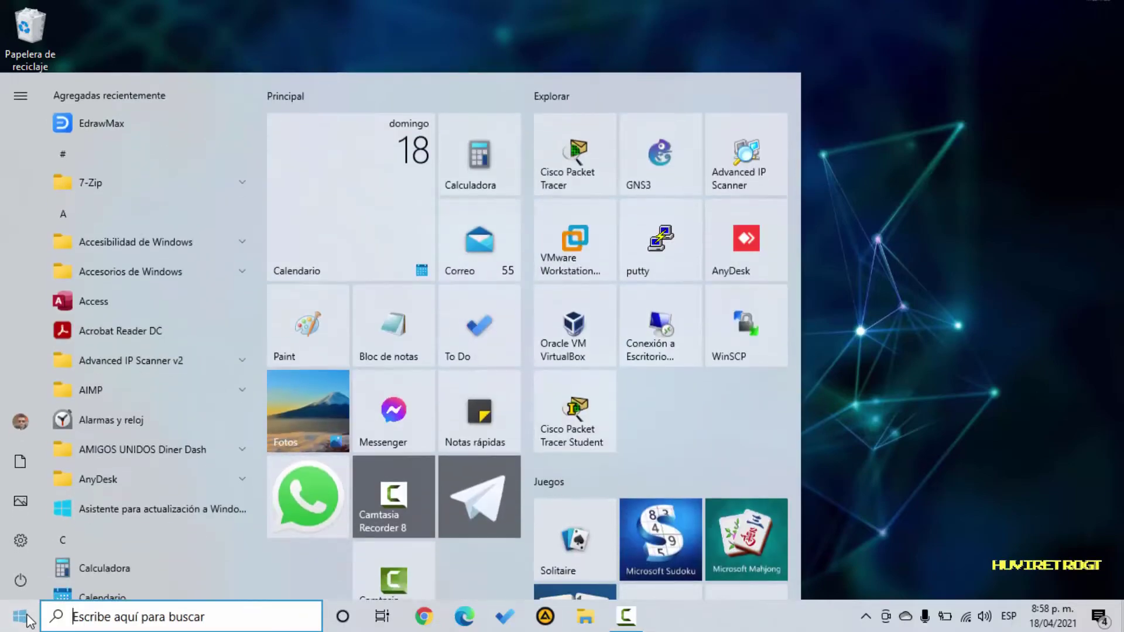
left_click(658, 335)
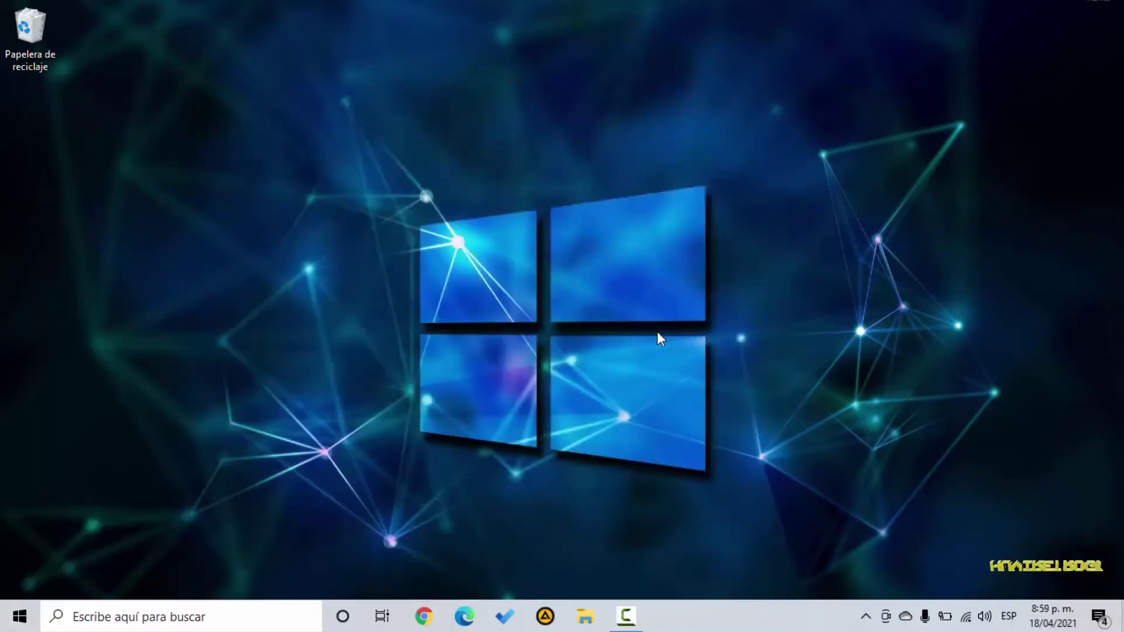
type("v")
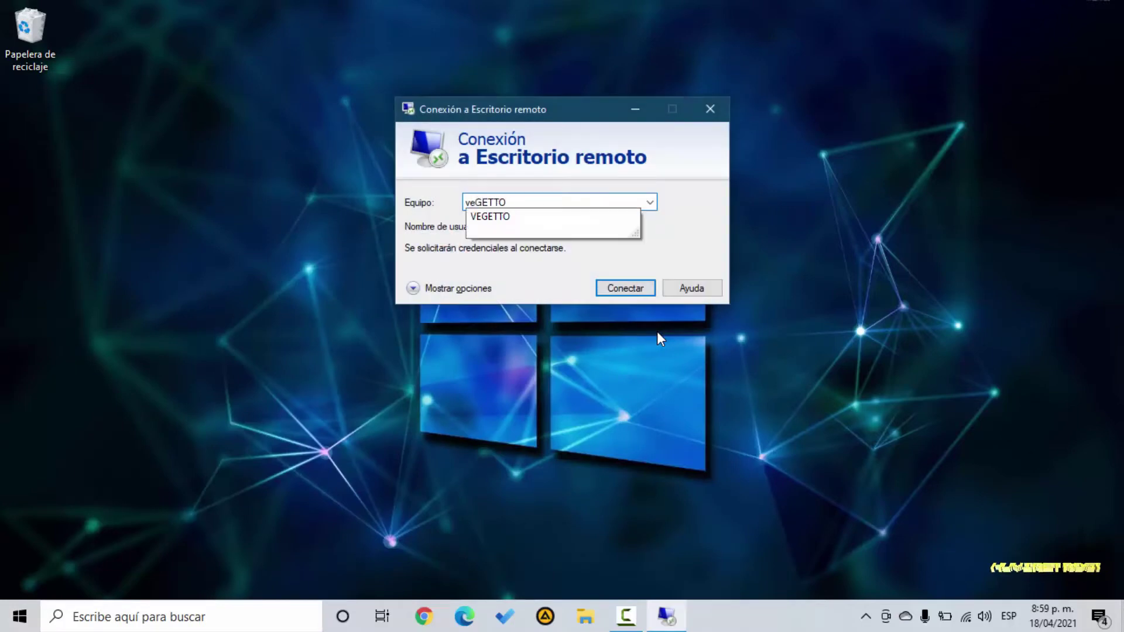
type("egetto")
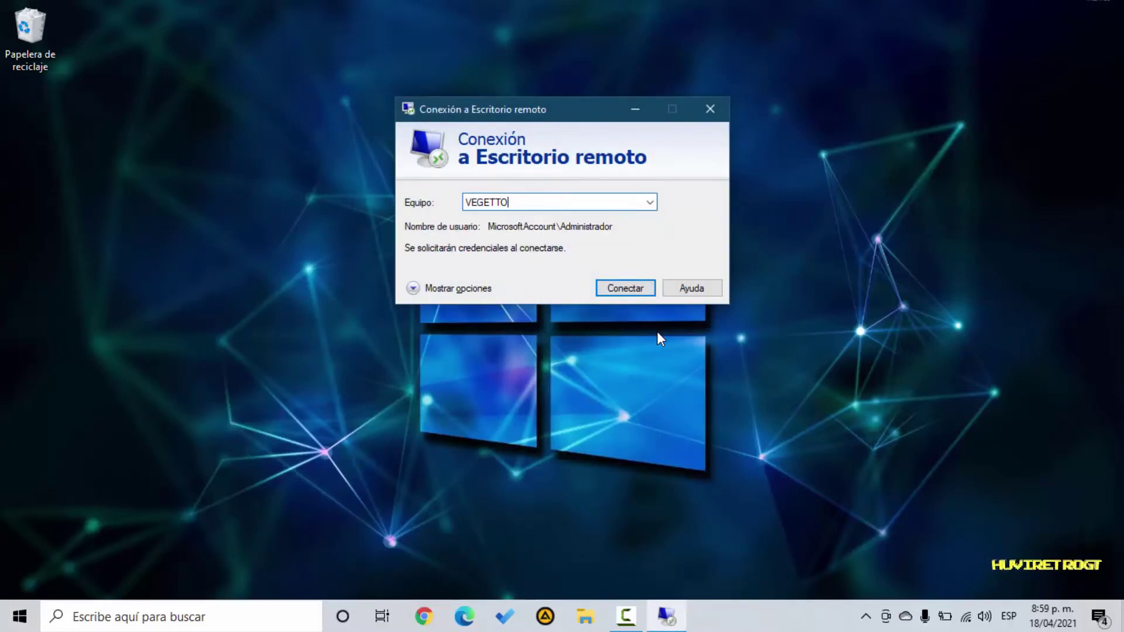
key("Return")
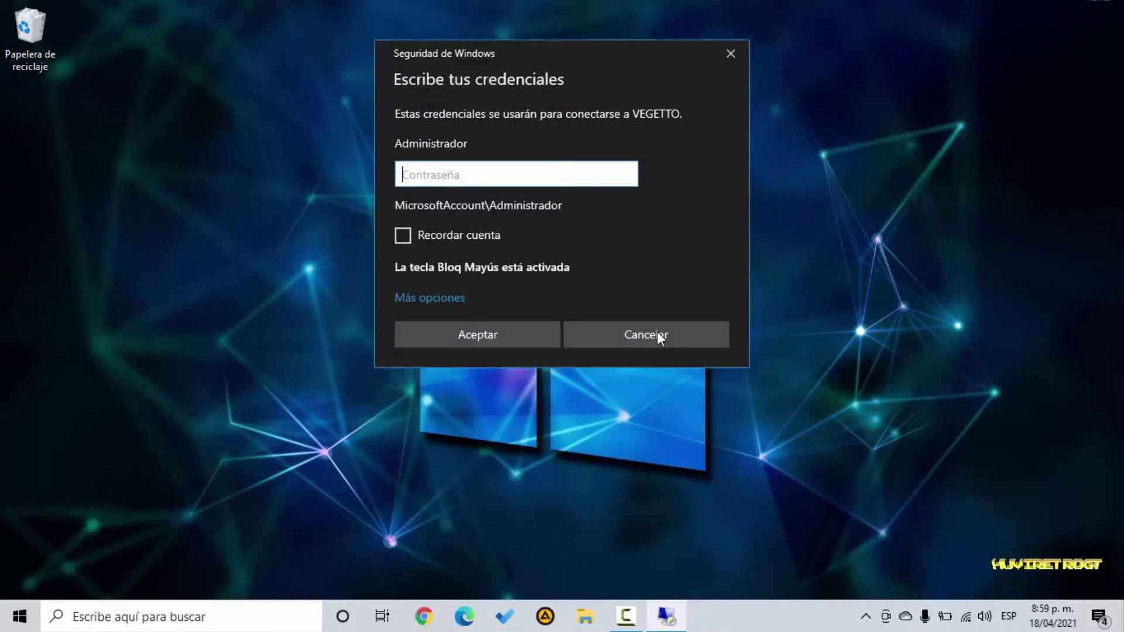
Enter the Administrator password and accept the untrusted certificate to open the session
type("a")
key("Caps_Lock")
key("Return")
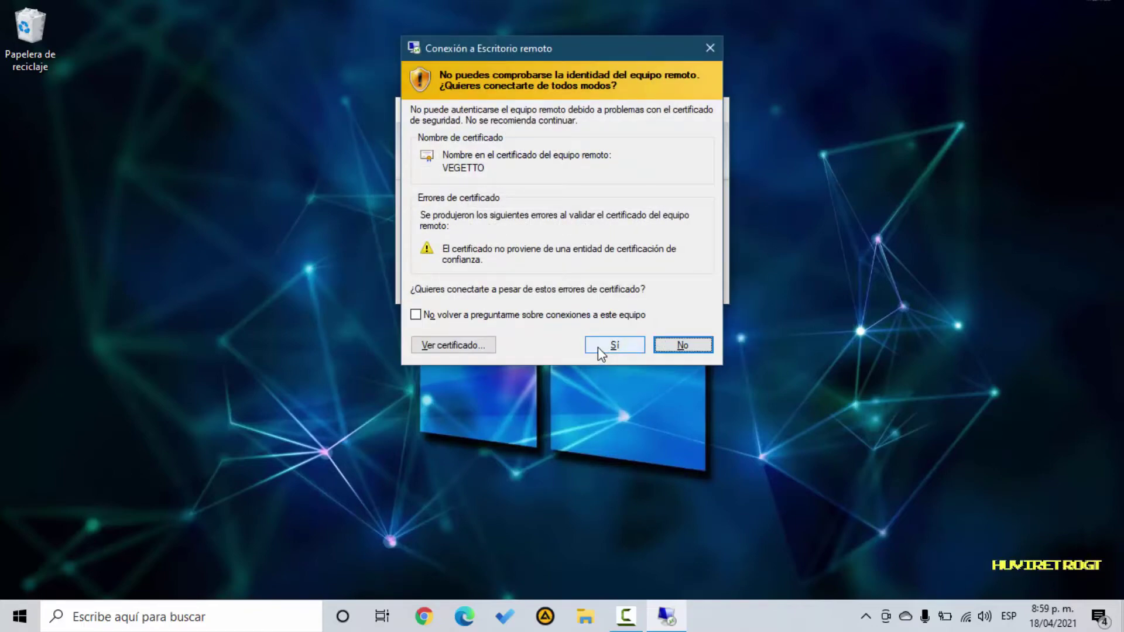
left_click(599, 346)
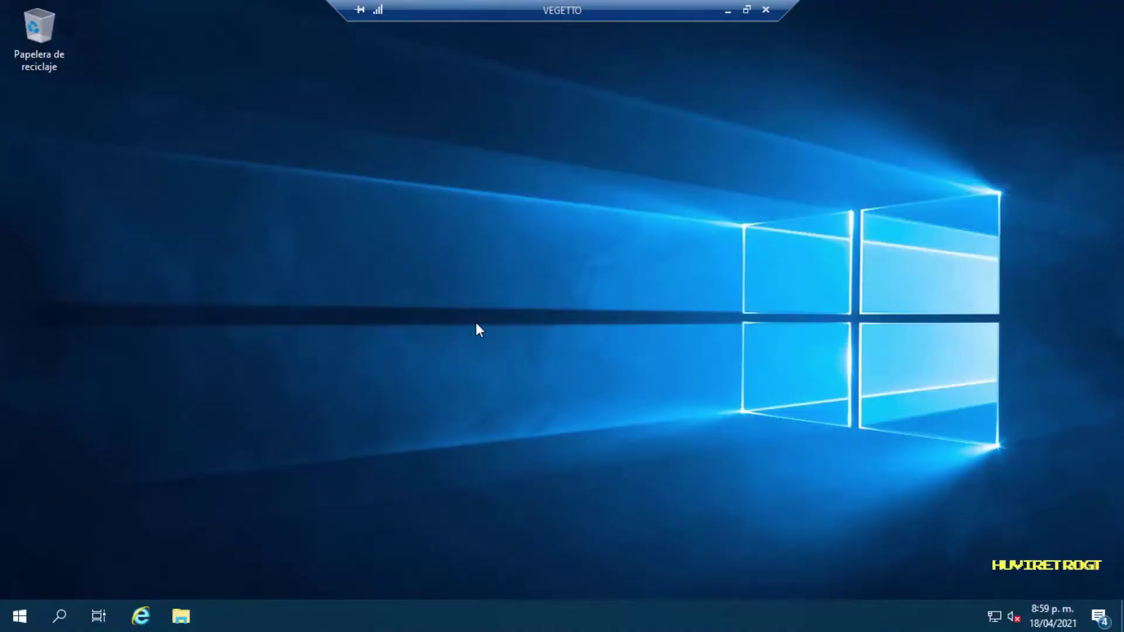
left_click(180, 616)
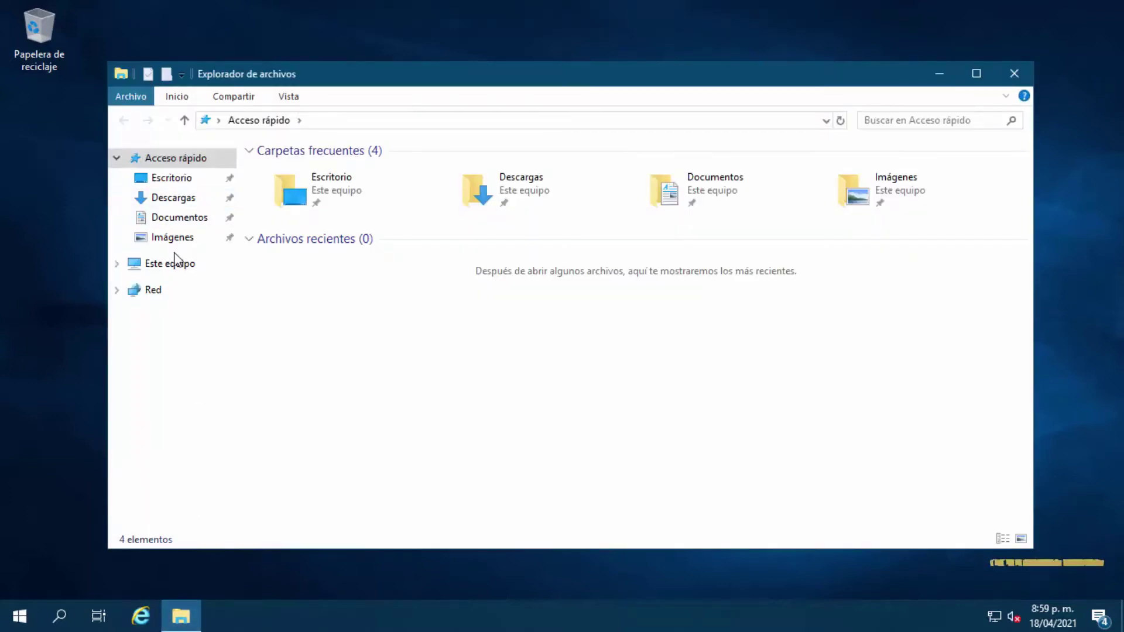
right_click(166, 265)
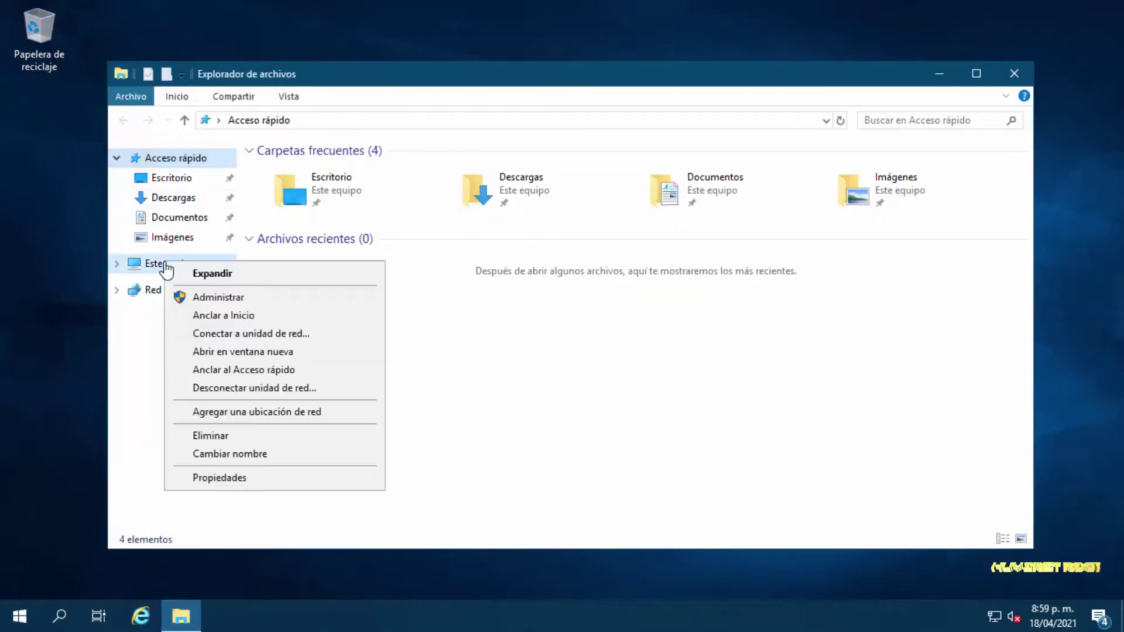
left_click(229, 481)
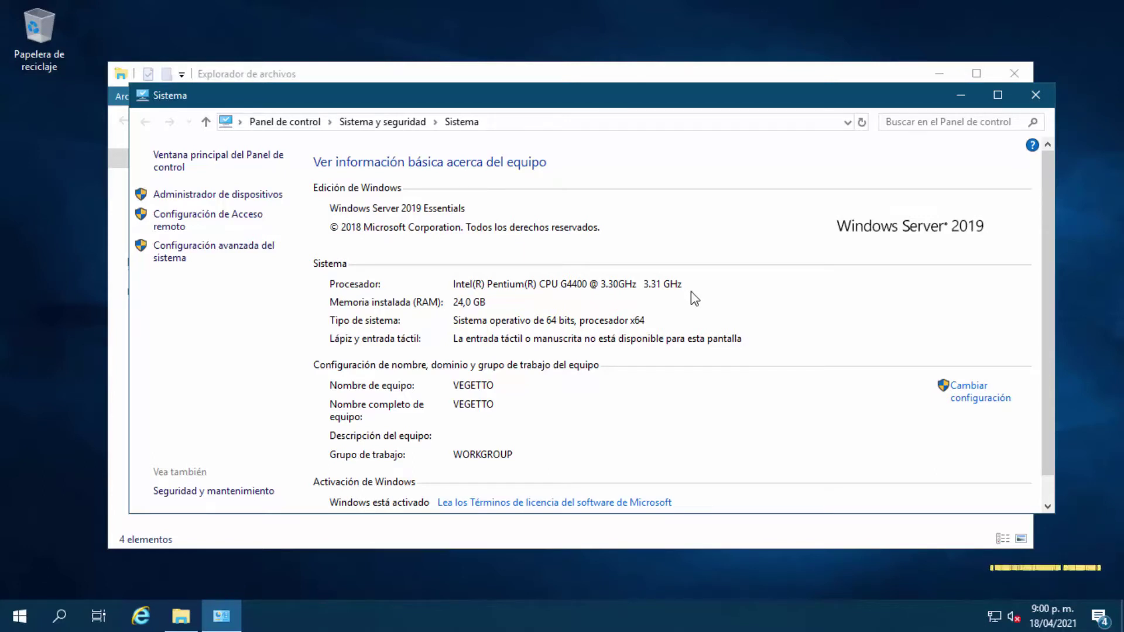
left_click(1036, 96)
left_click(1025, 71)
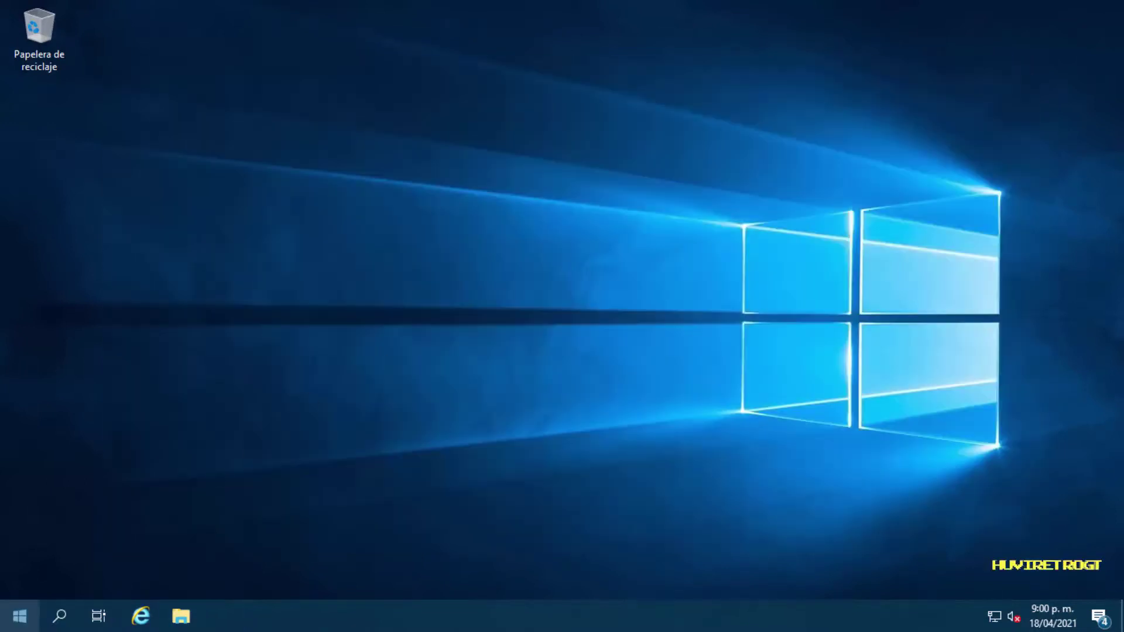
Launch Administrador del servidor from the Start menu
left_click(19, 616)
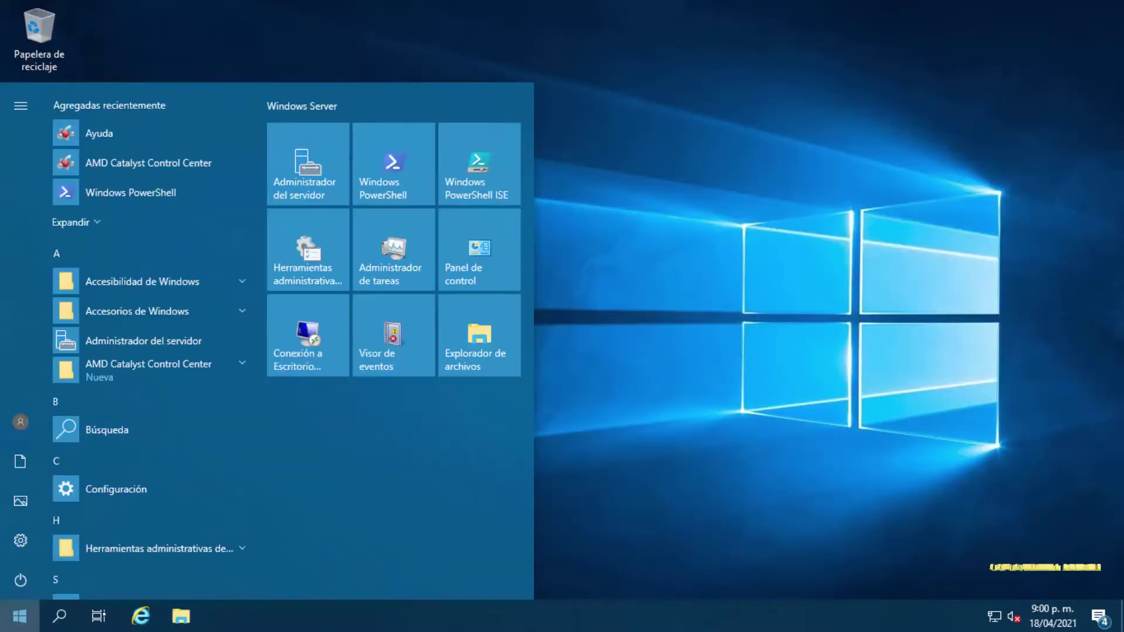
left_click(308, 173)
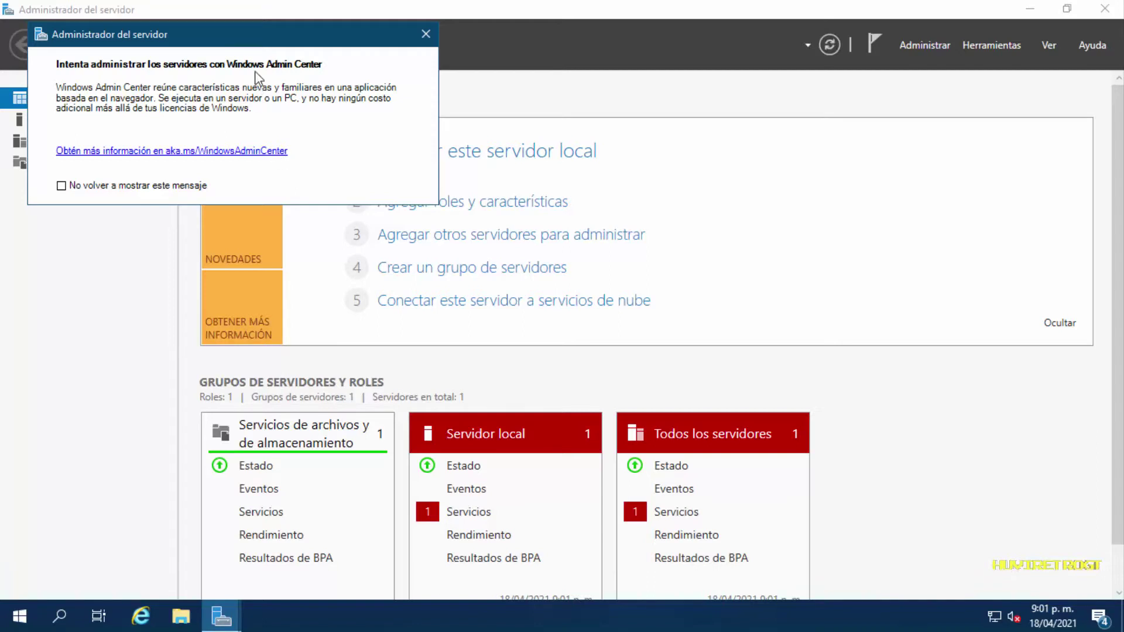
View the aka.ms/WindowsAdminCenter page, glance at Herramientas, then return to the Server Manager dashboard
left_click(210, 153)
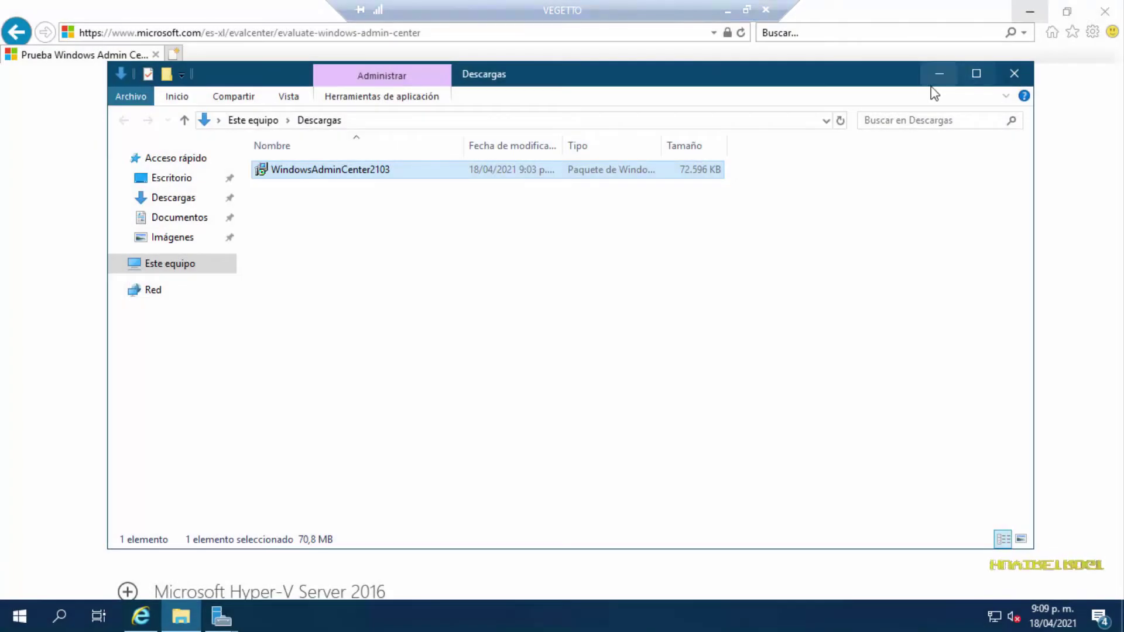
left_click(936, 75)
left_click(1034, 18)
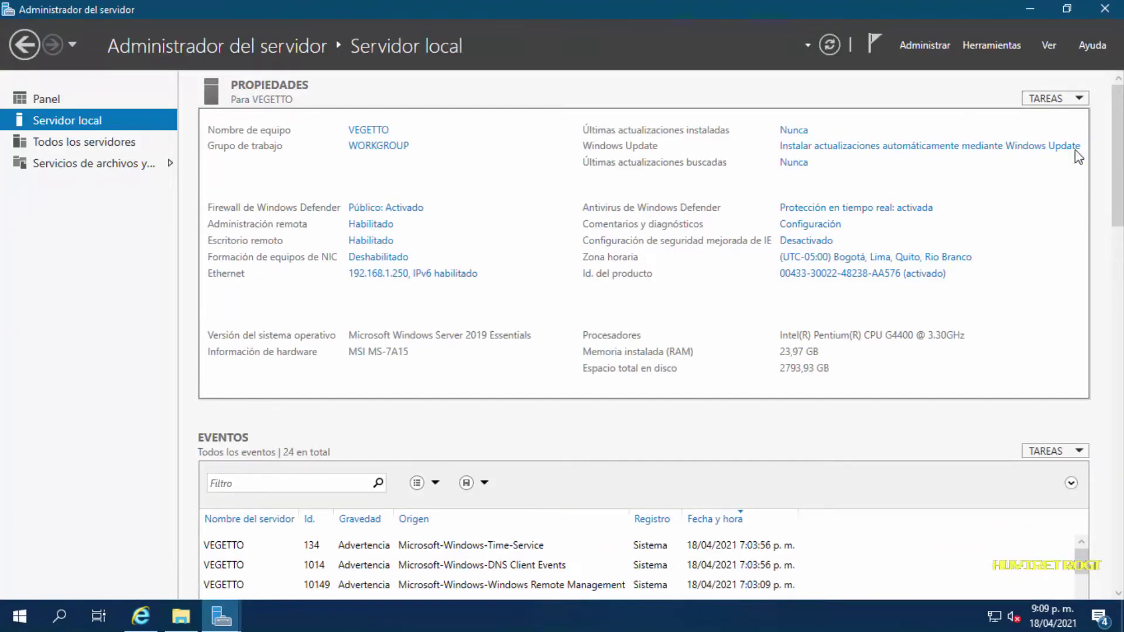
left_click(979, 48)
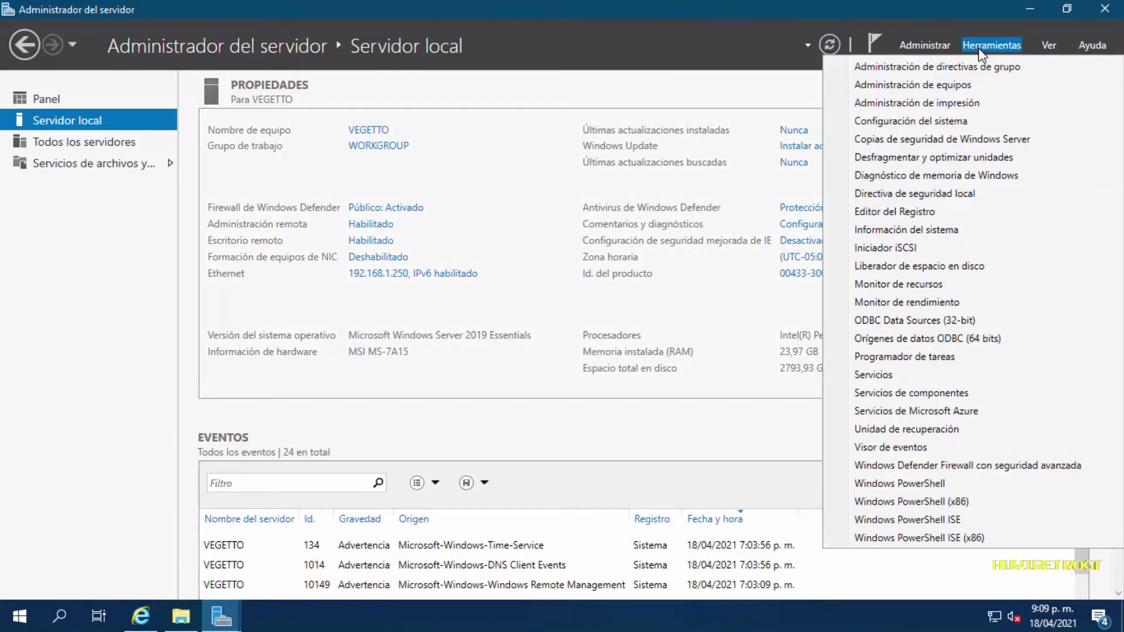
left_click(52, 103)
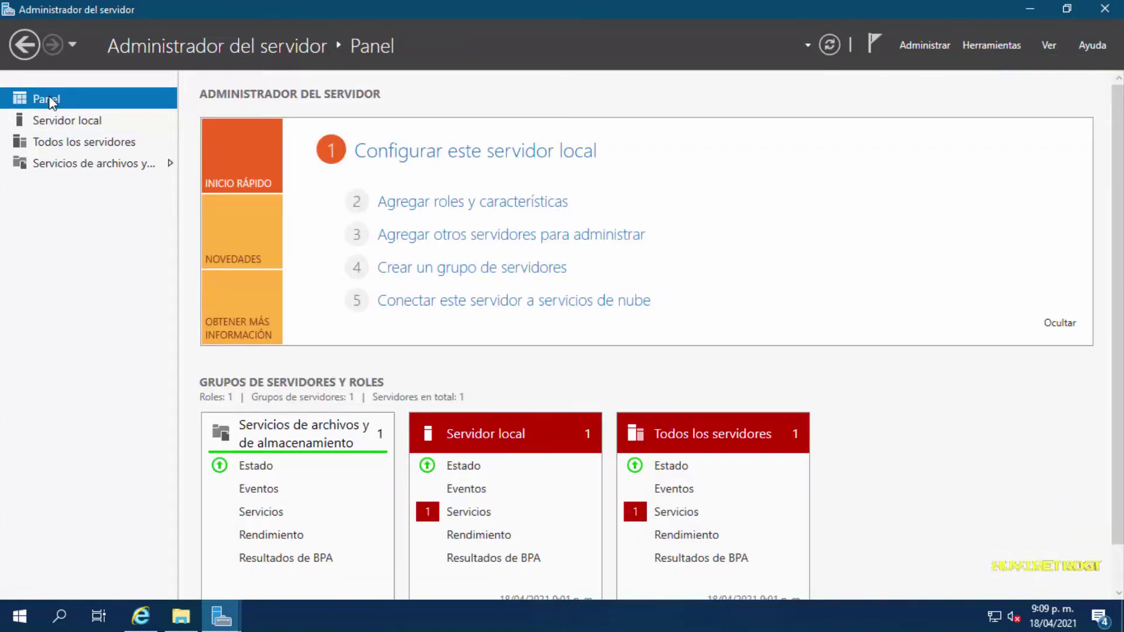
Launch the Add Roles and Features wizard and advance with role-based installation to server roles
left_click(440, 205)
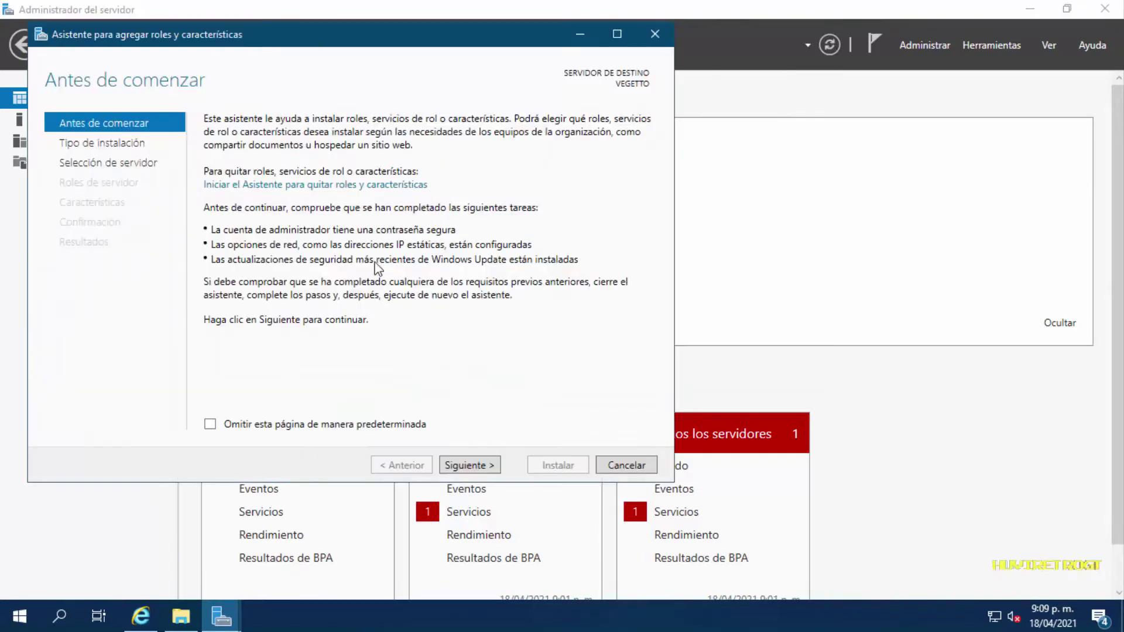
left_click(210, 425)
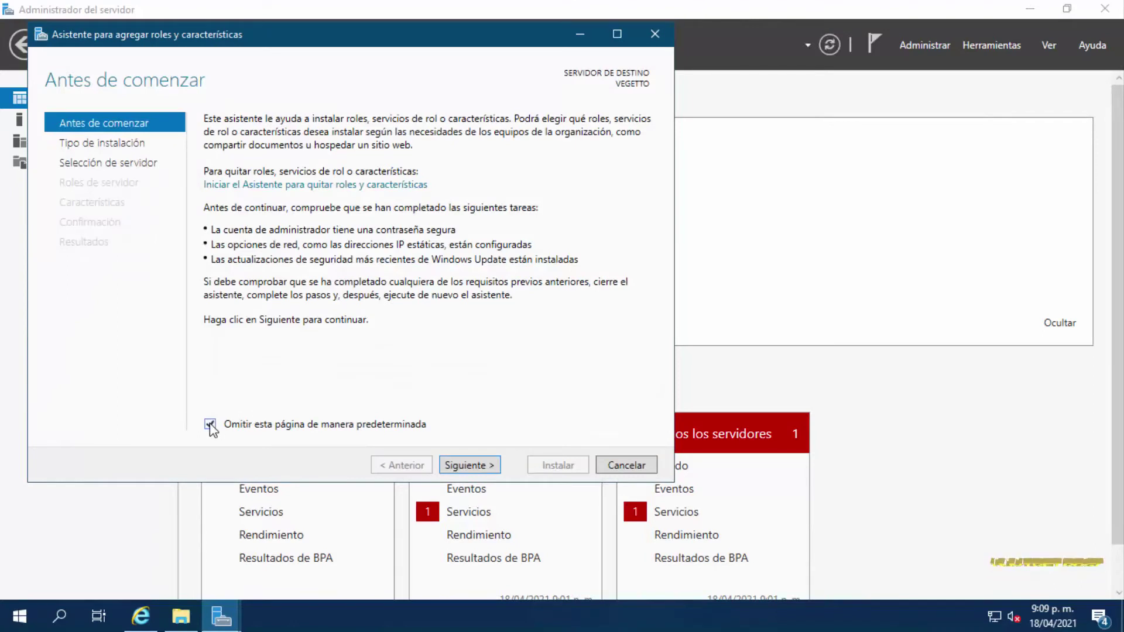
left_click(477, 469)
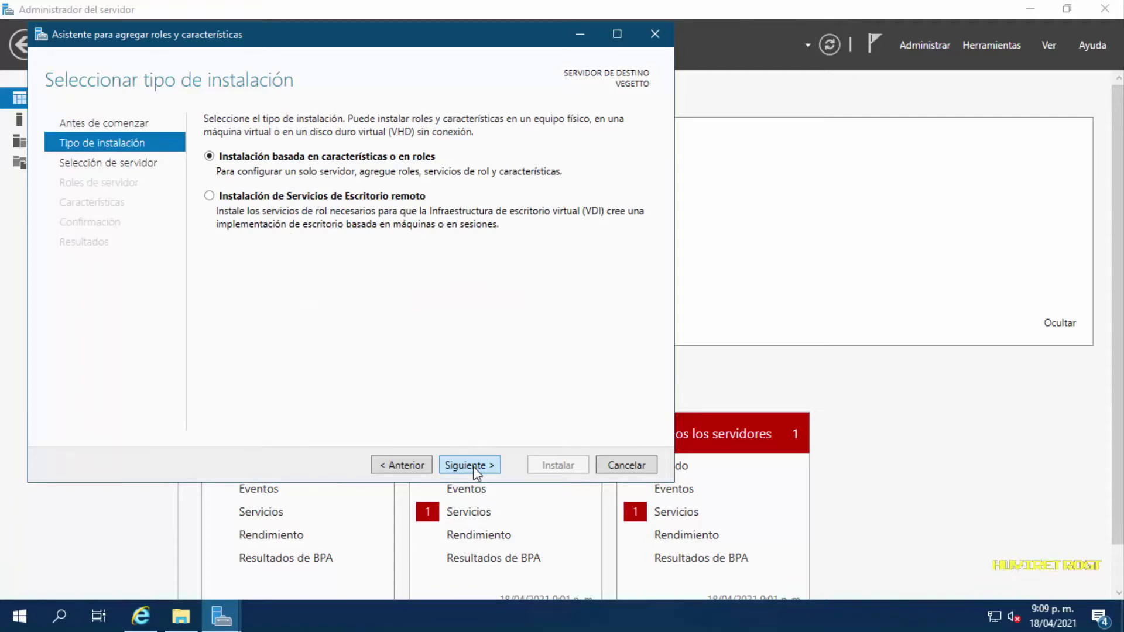
left_click(477, 469)
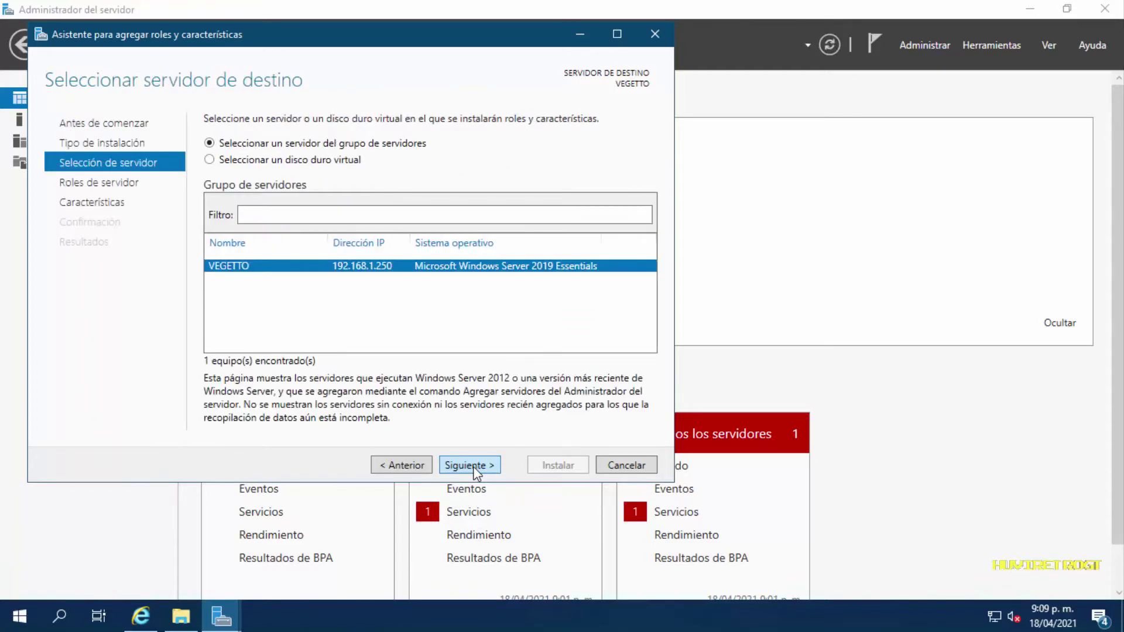
left_click(476, 469)
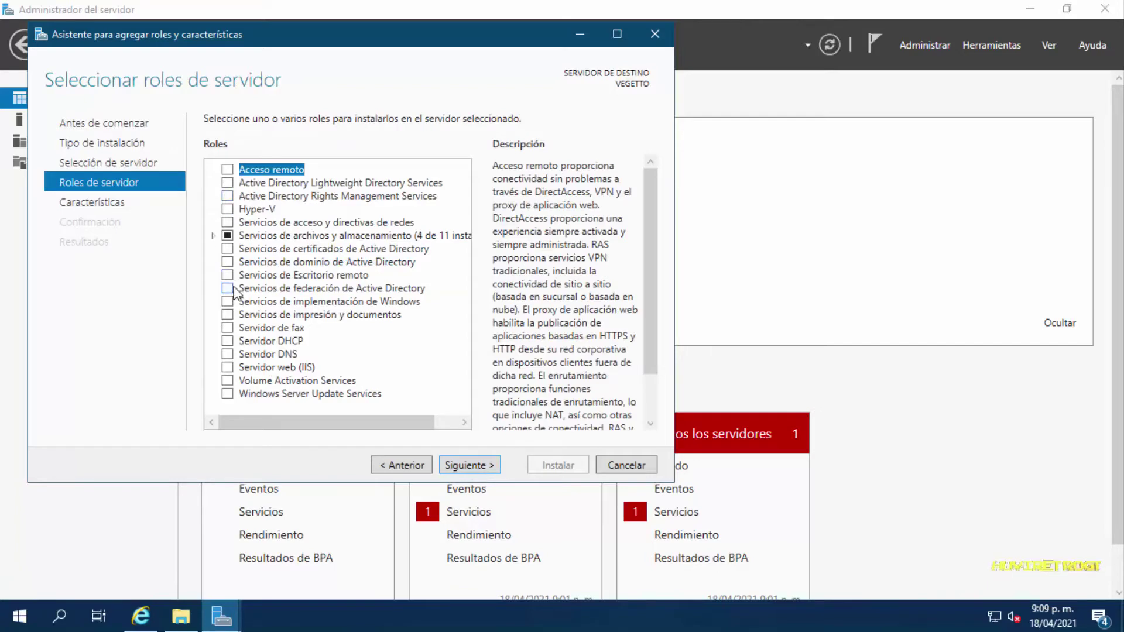
Check Servicios de dominio de Active Directory with its required management features, reviewing File and Storage Services
left_click(228, 263)
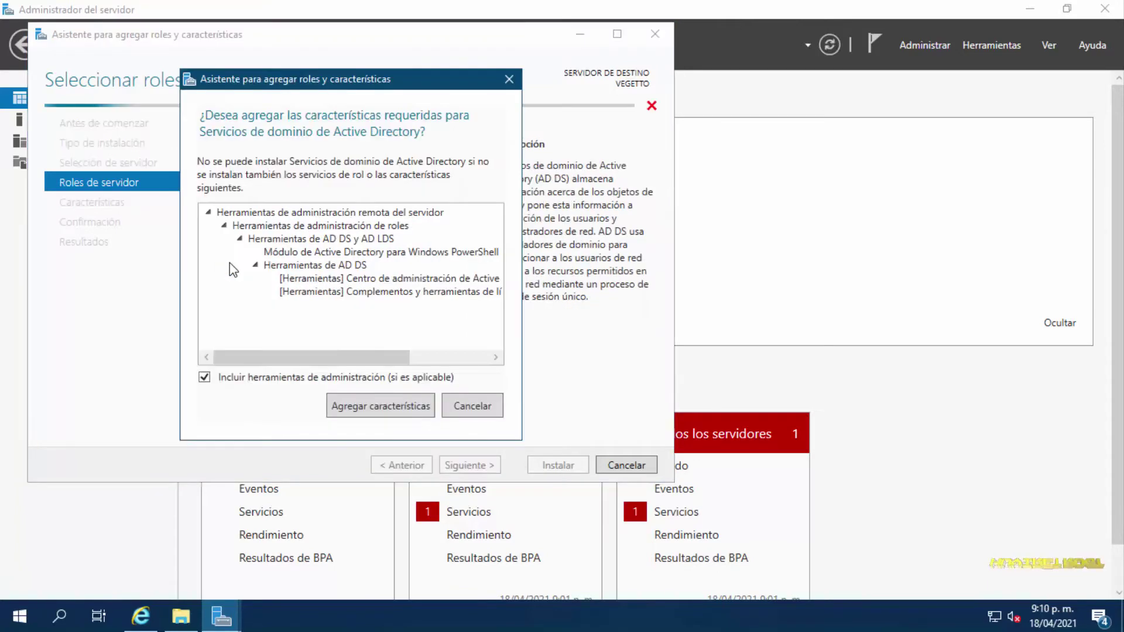
left_click(388, 410)
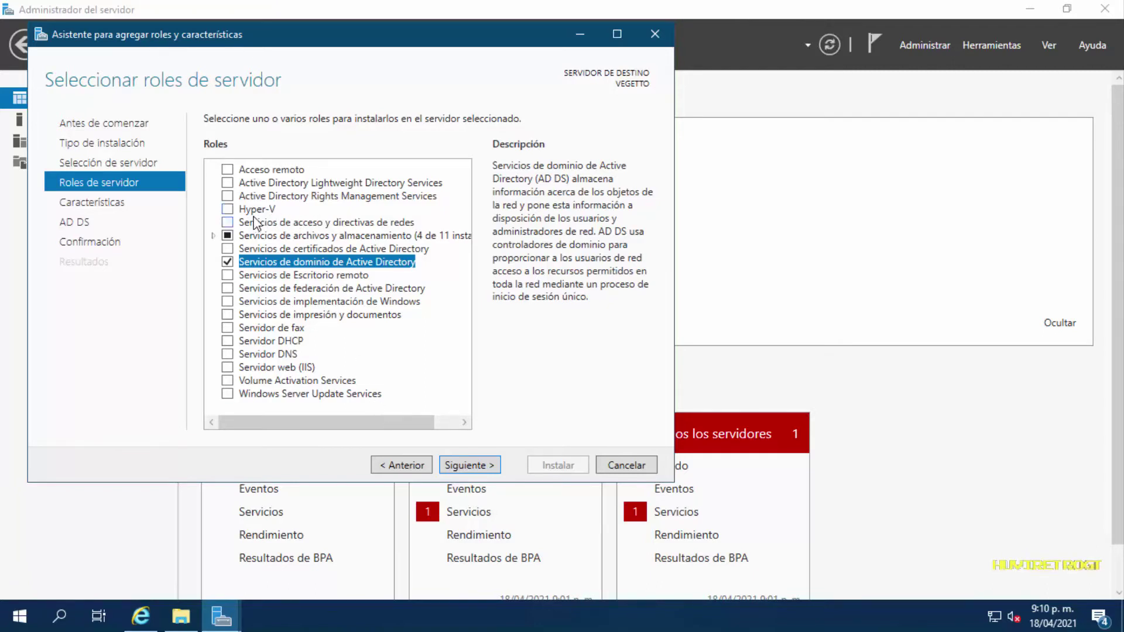
left_click(214, 235)
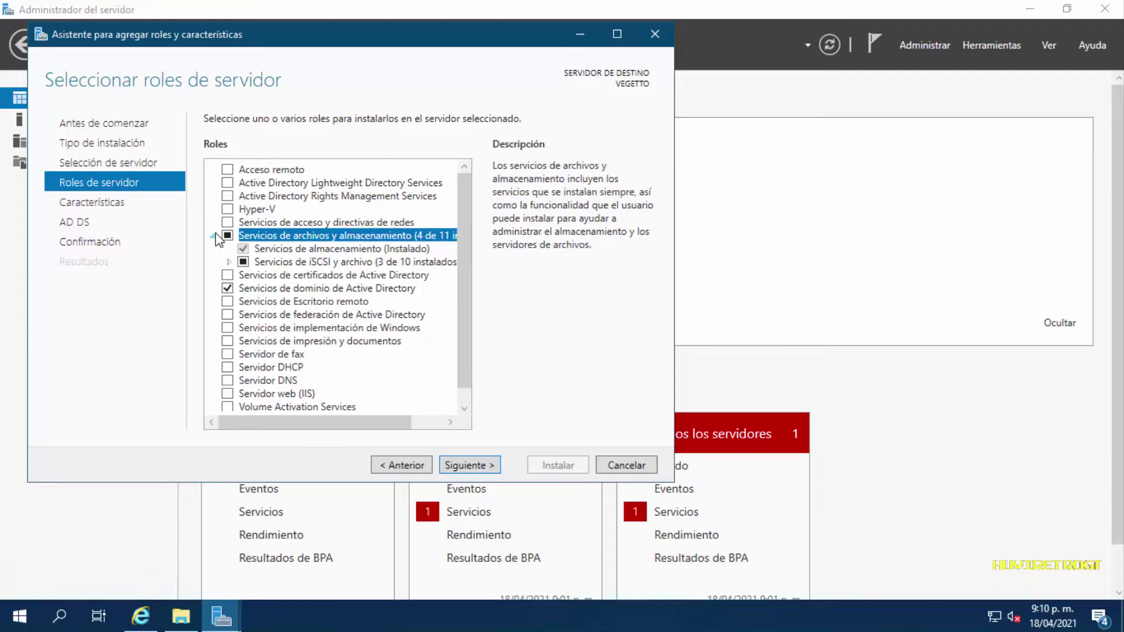
left_click(227, 262)
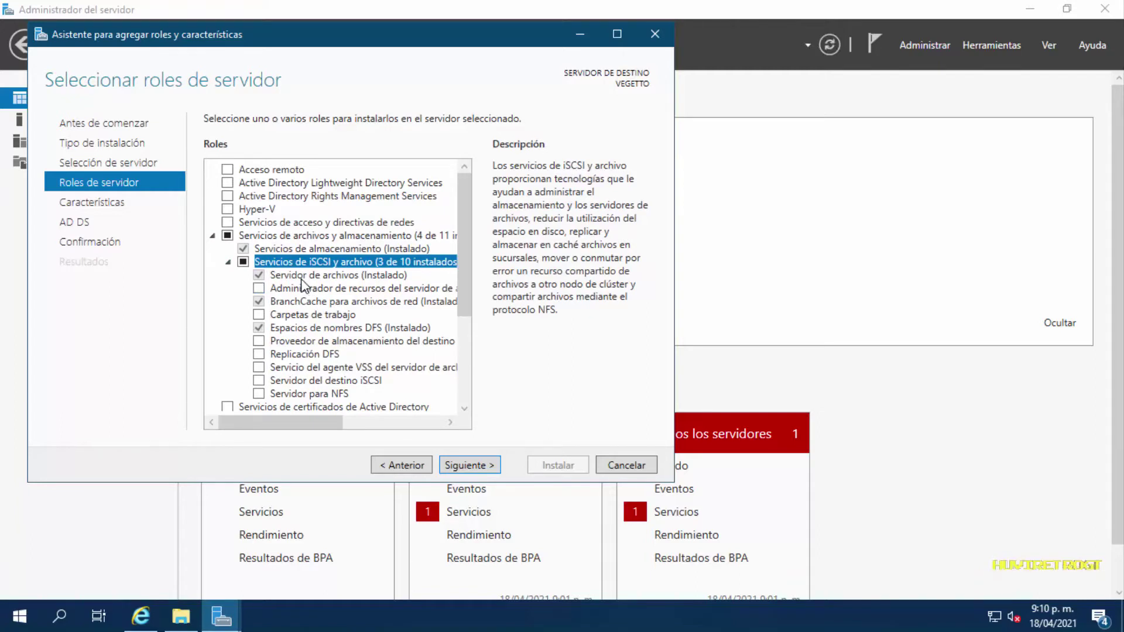
left_click(214, 235)
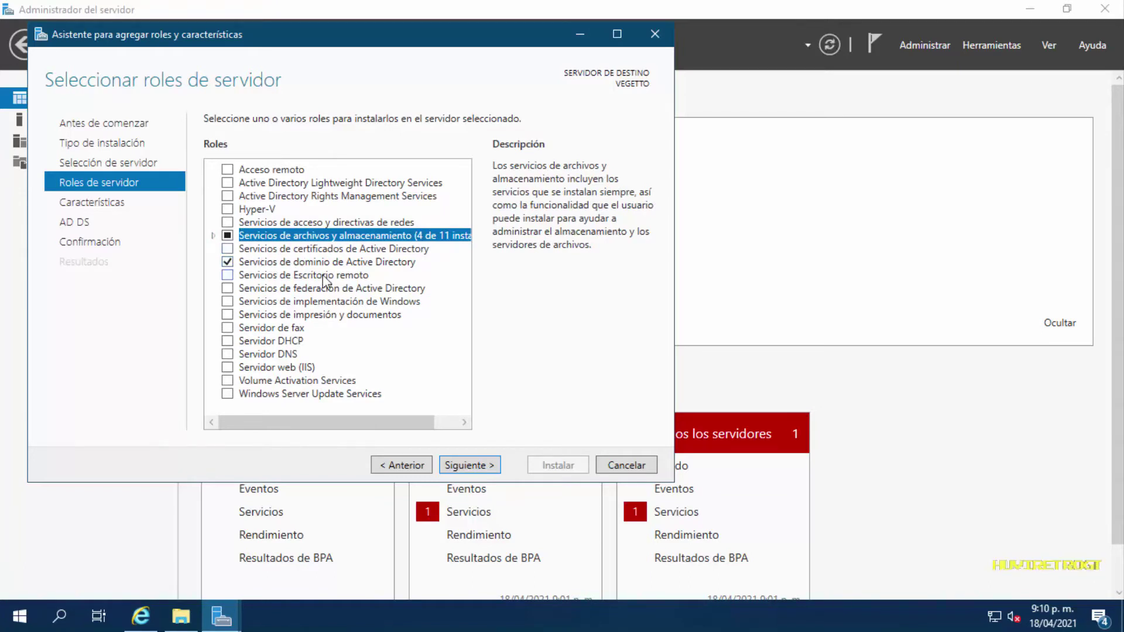
Advance past Características and AD DS, allow automatic restart, and install the AD DS role
left_click(482, 466)
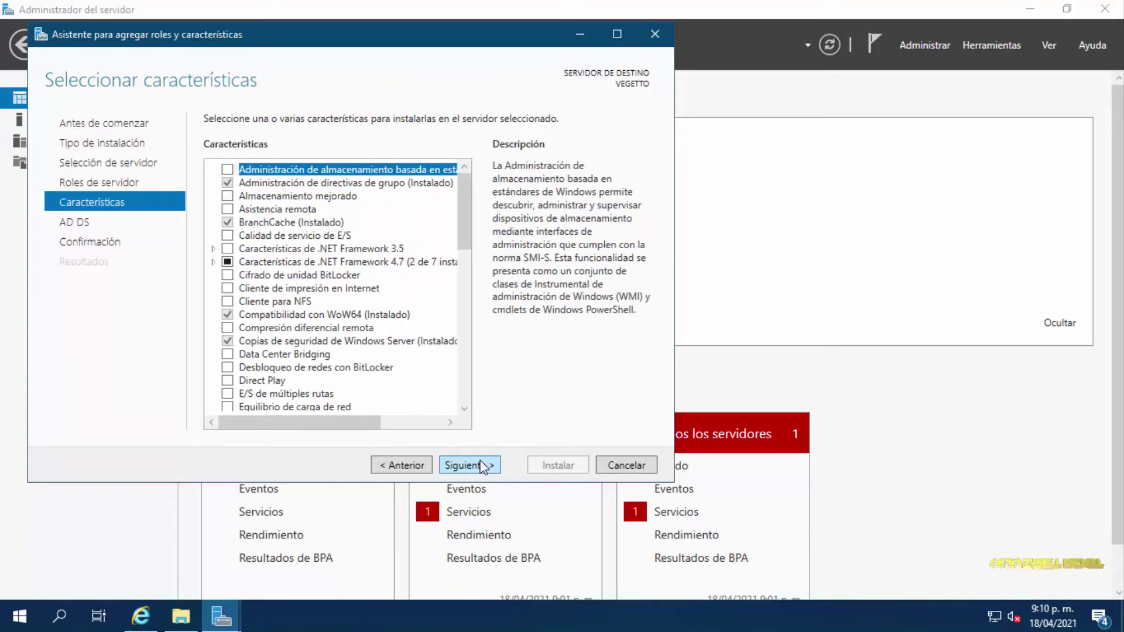
left_click(481, 466)
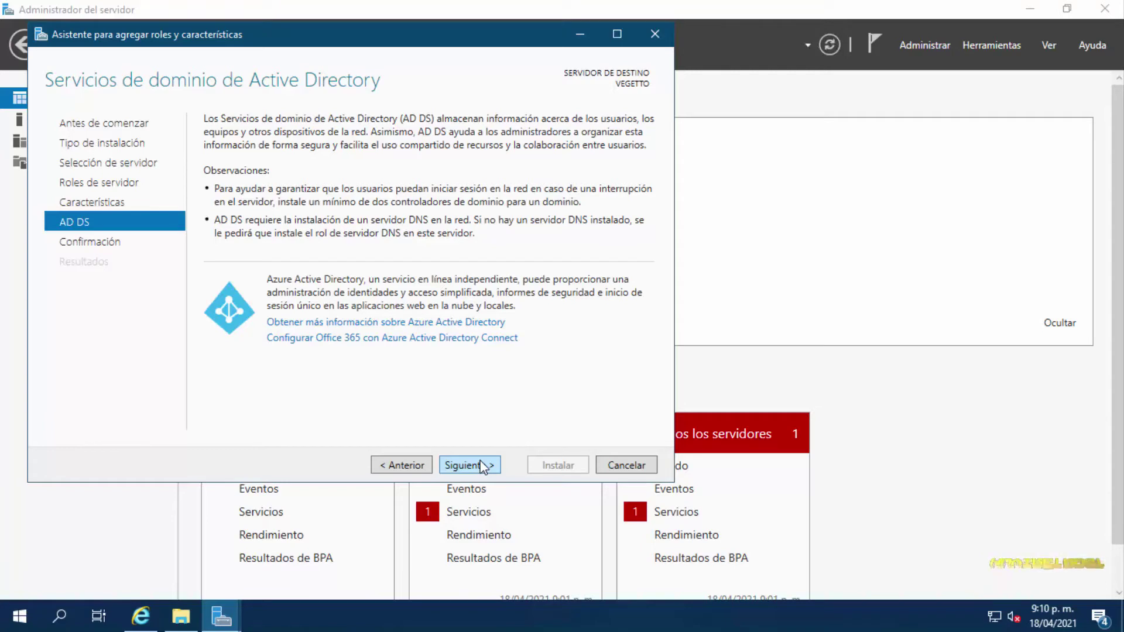
left_click(482, 466)
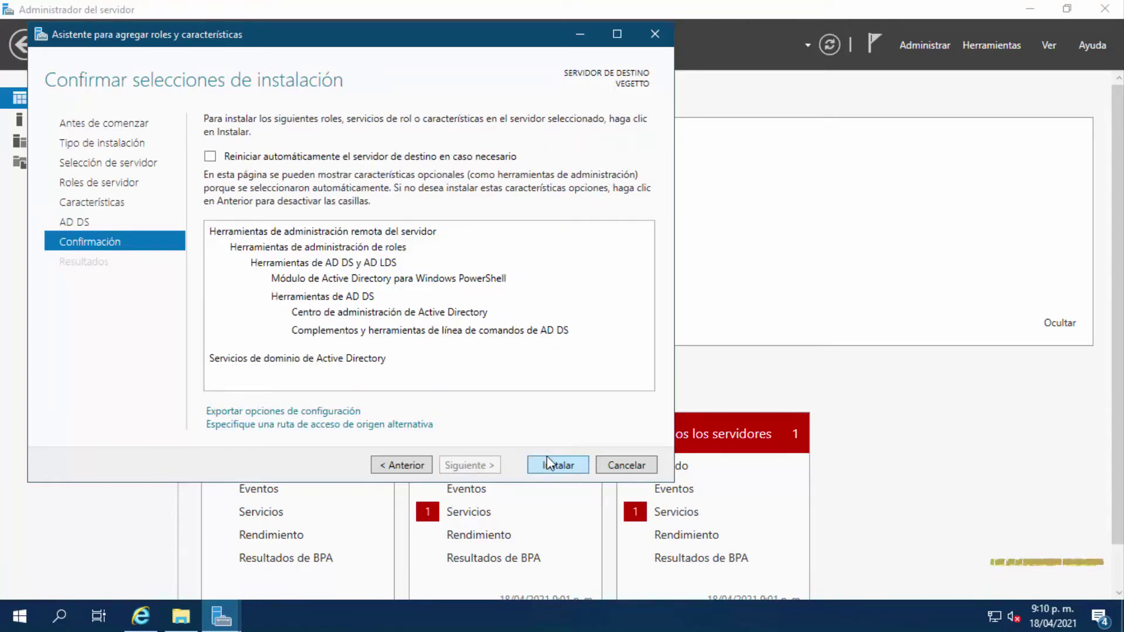
left_click(211, 156)
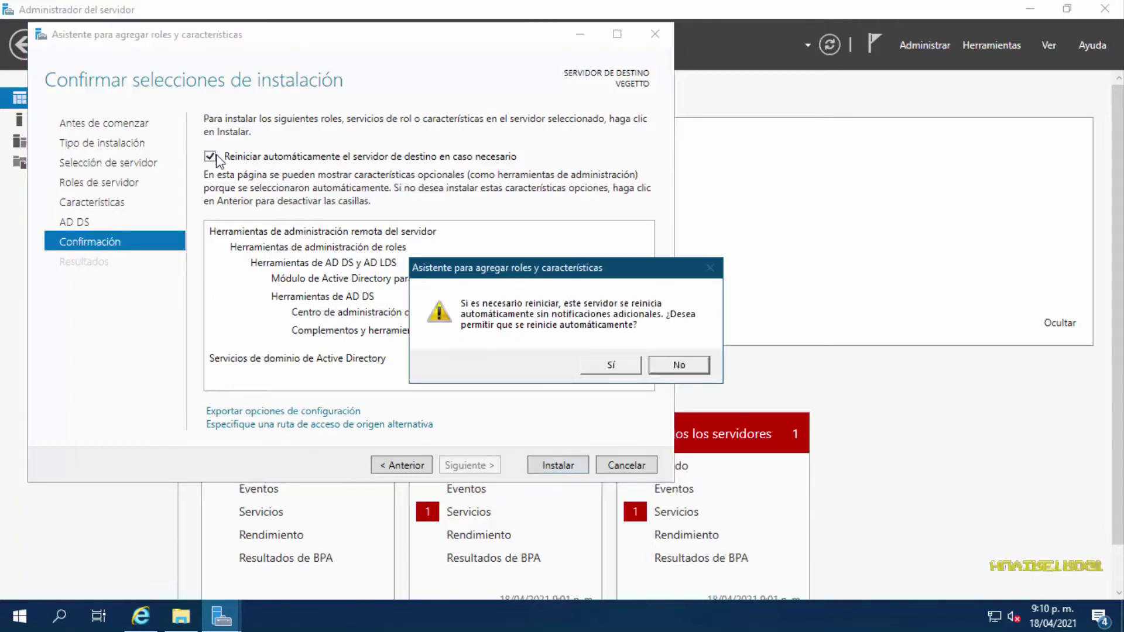
left_click(611, 367)
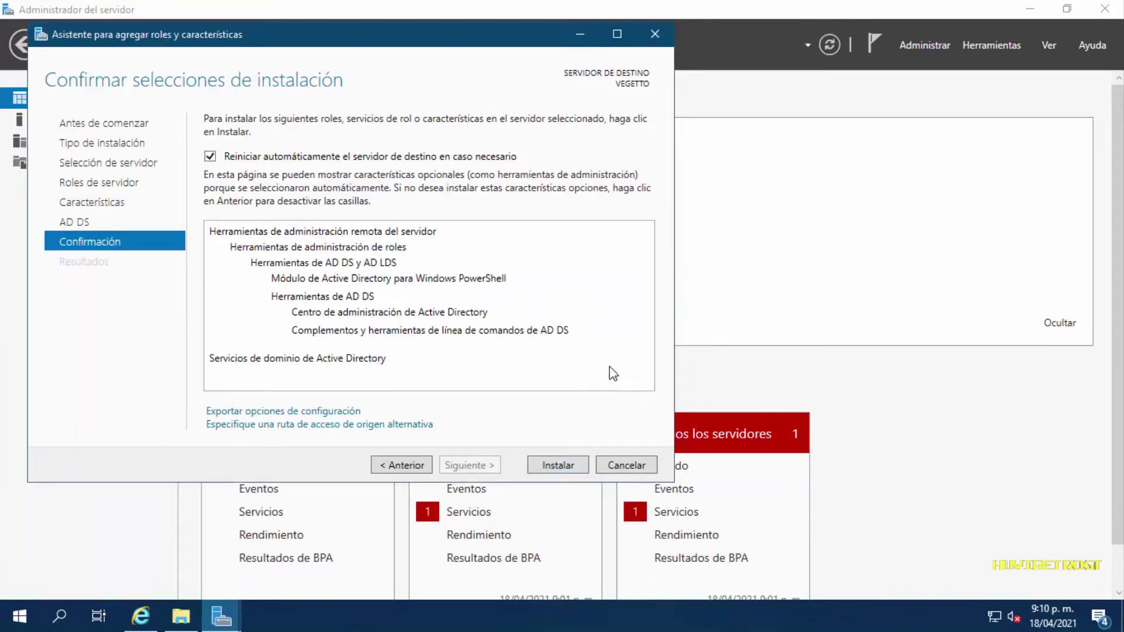
left_click(560, 463)
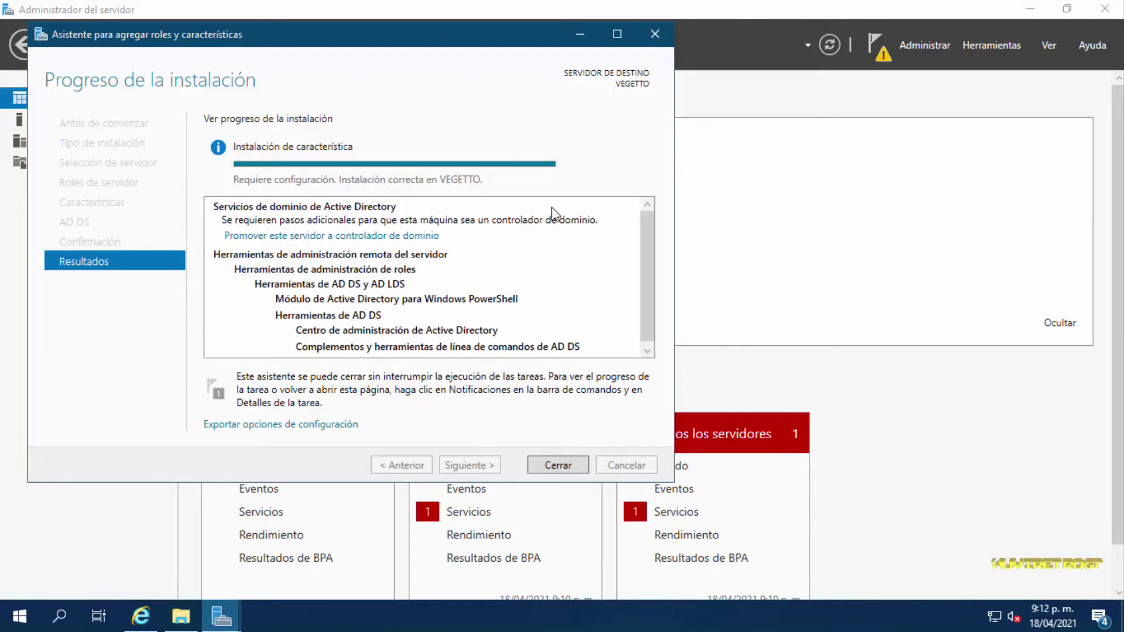
Close the install wizard, then promote the server, adding a new forest with root domain huviserver.local
left_click(549, 461)
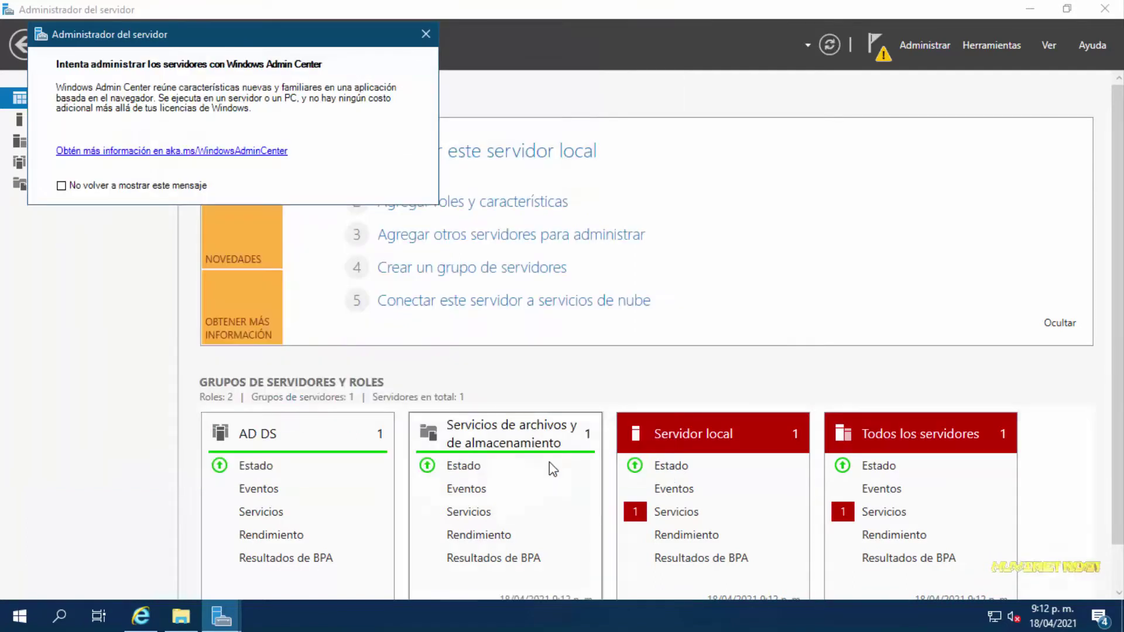
left_click(426, 34)
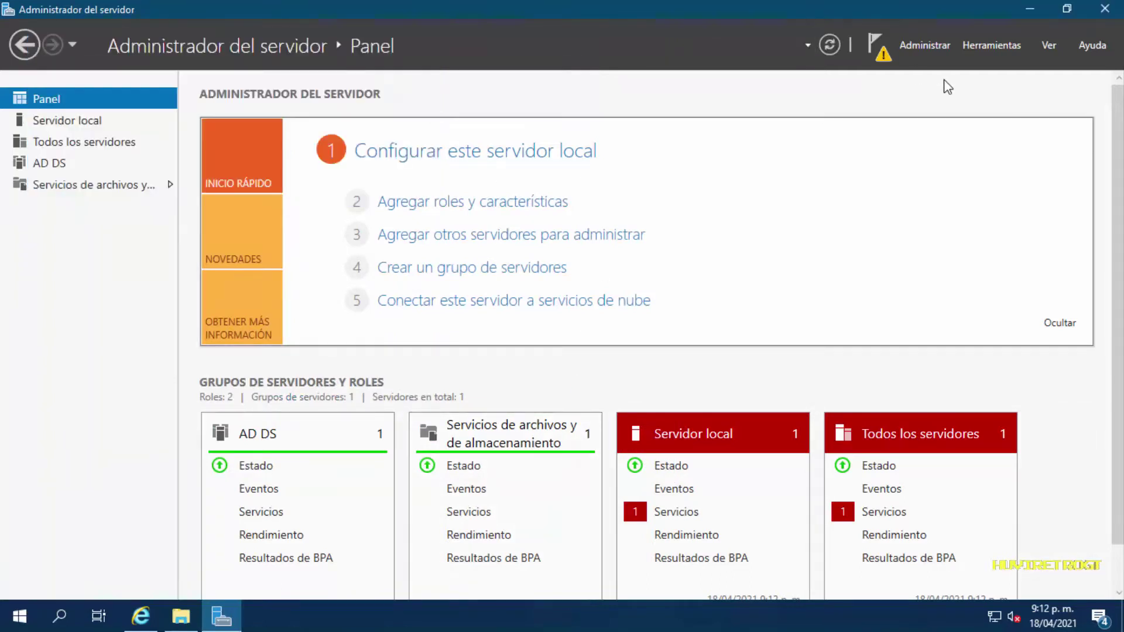
left_click(883, 56)
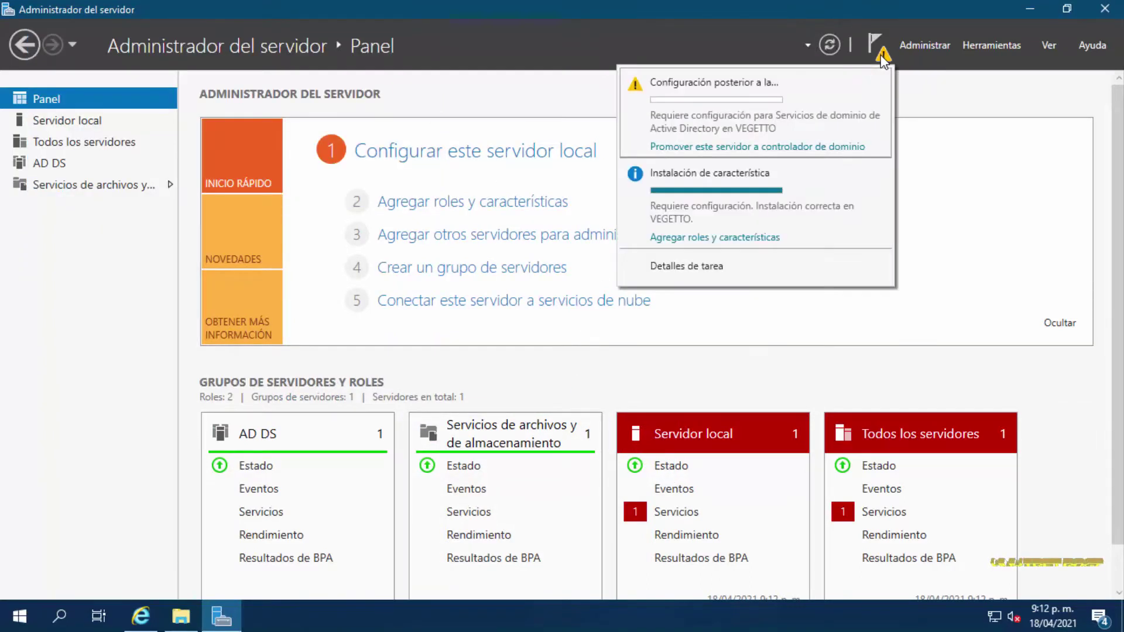
left_click(750, 148)
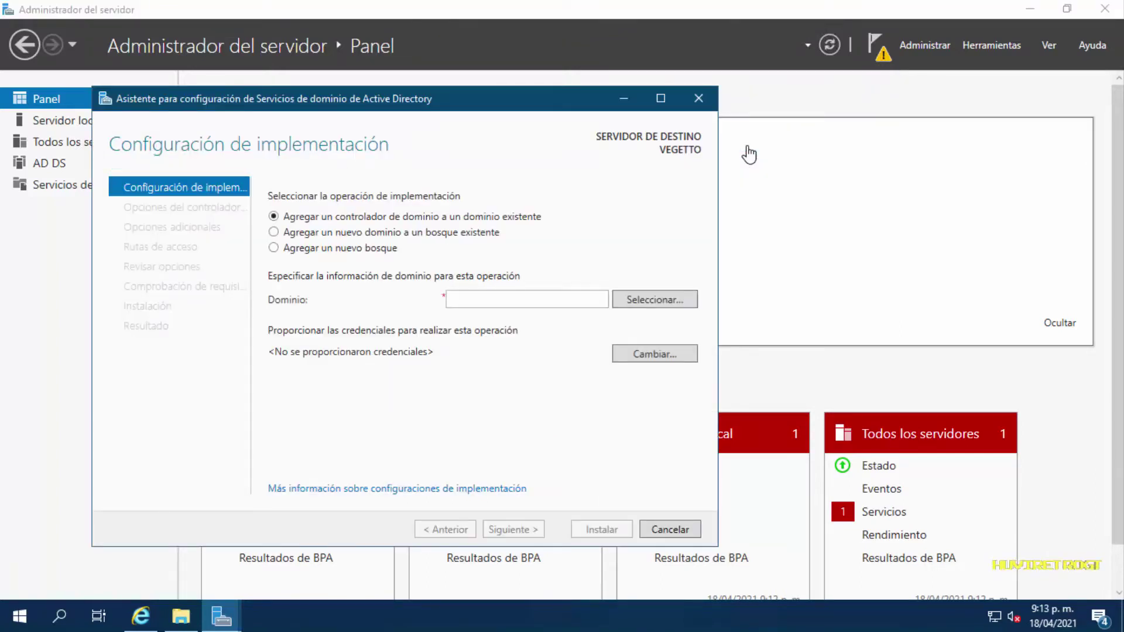
left_click(274, 248)
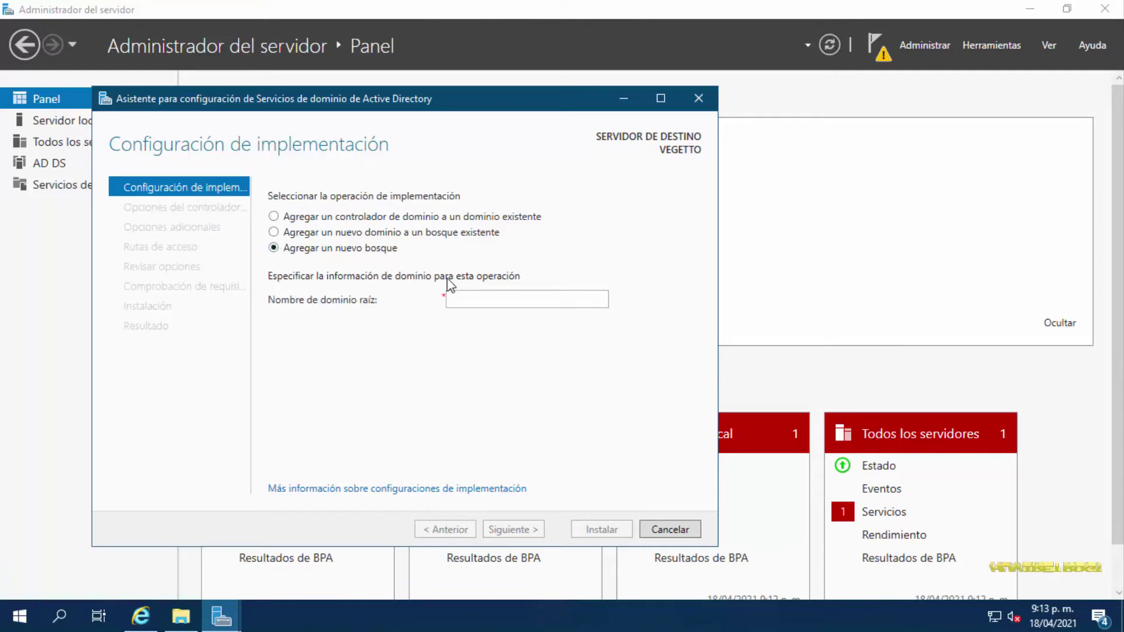
left_click(468, 298)
type("huvi")
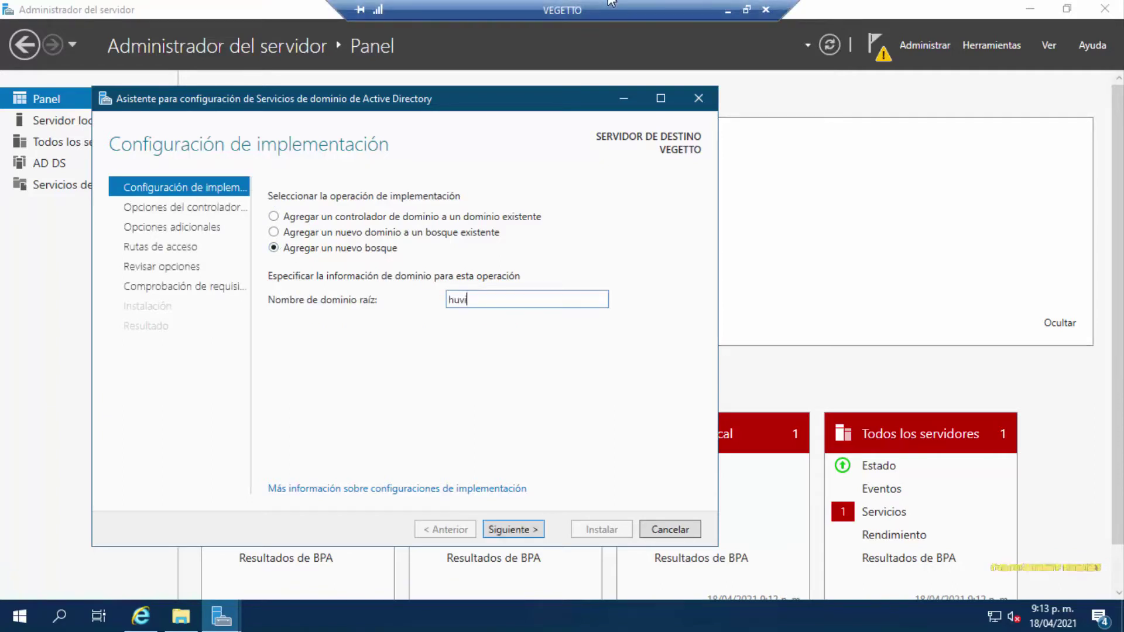
type("server.local")
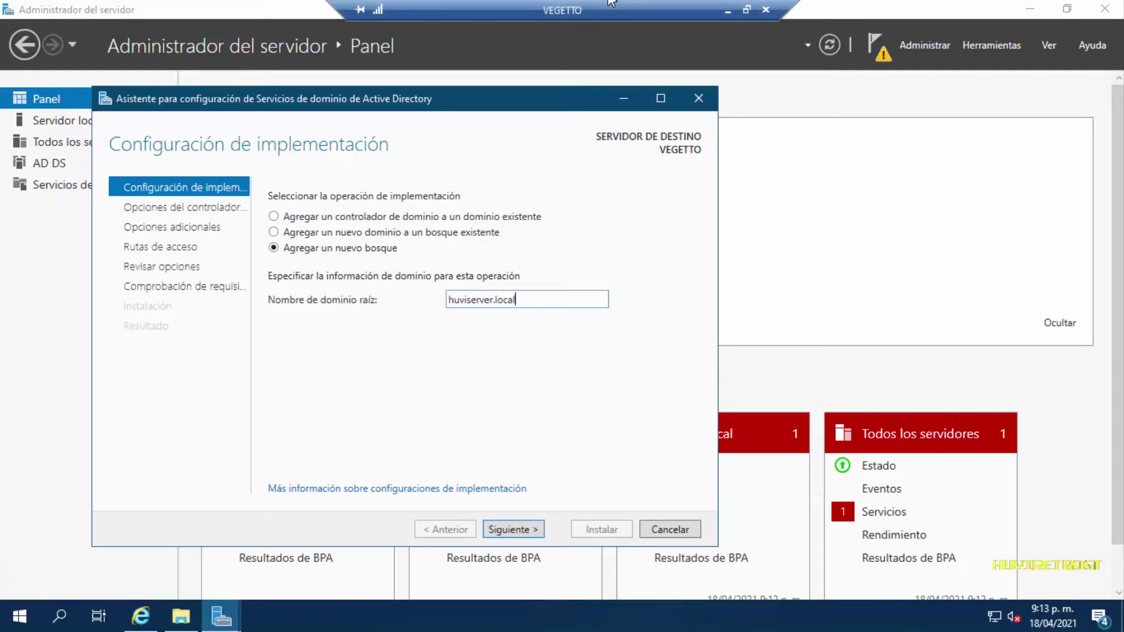
key("Return")
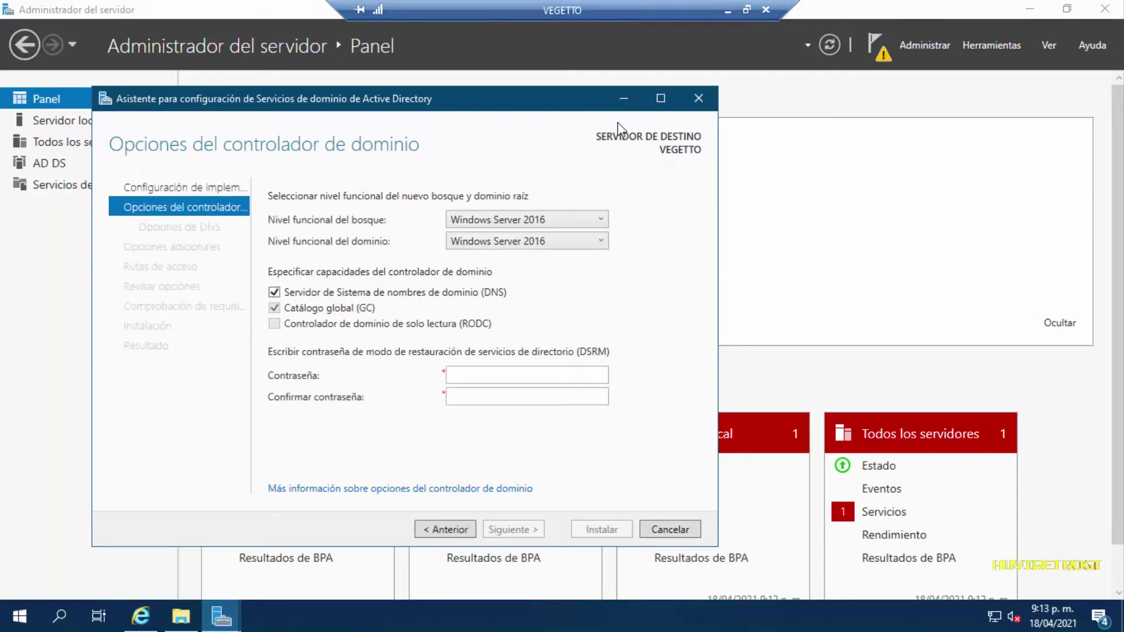
Keep Windows Server 2016 as the forest functional level
left_click(574, 221)
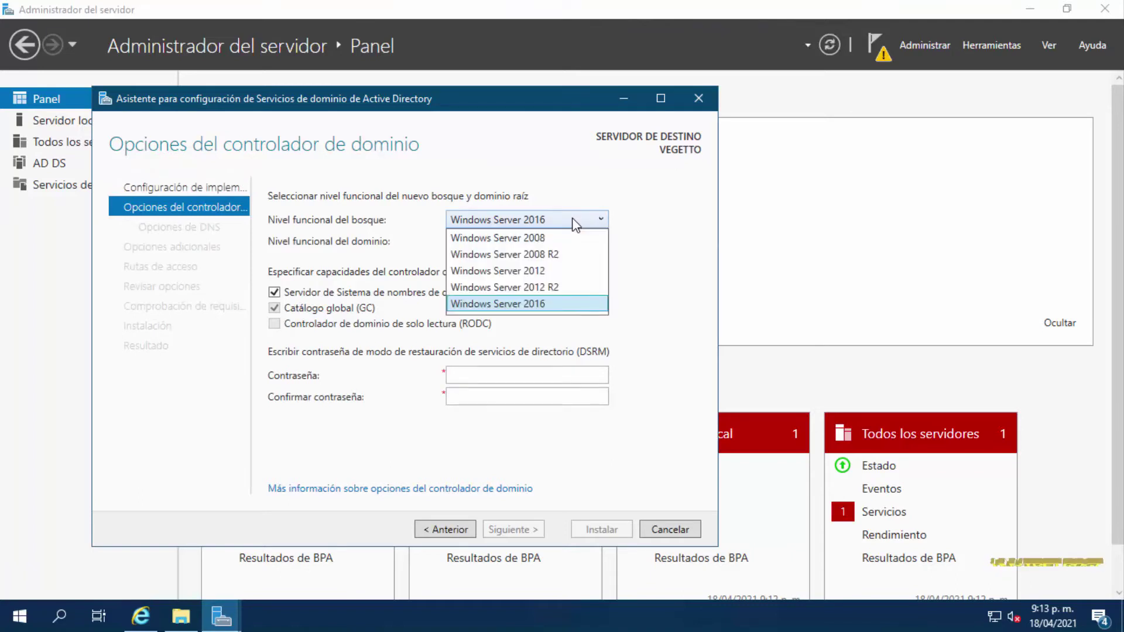
left_click(575, 225)
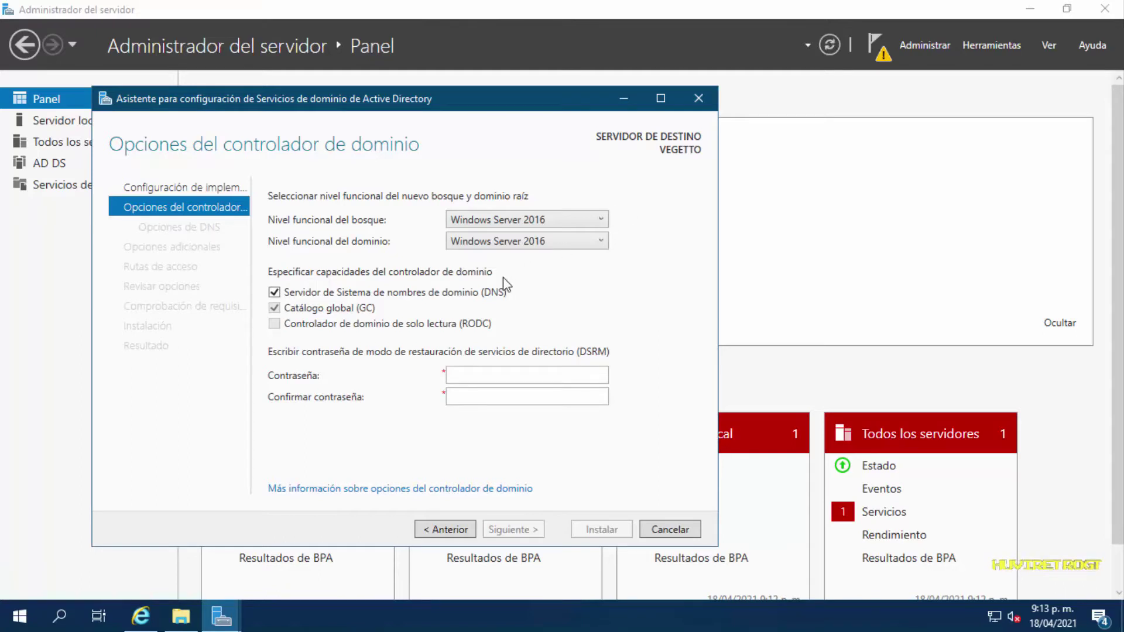
left_click(525, 221)
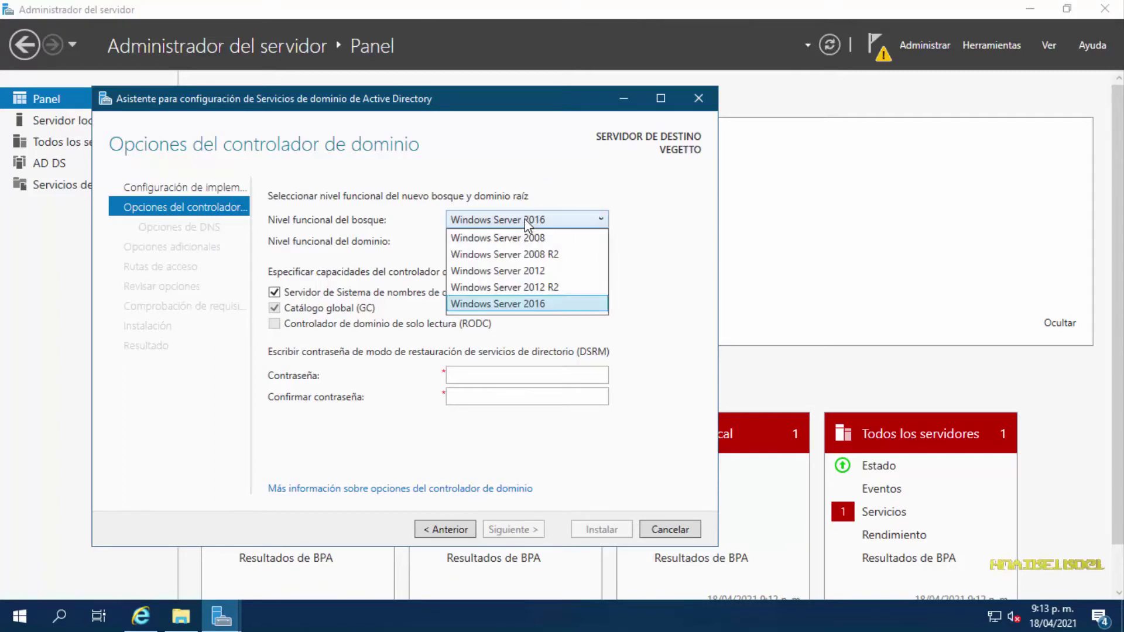
left_click(528, 225)
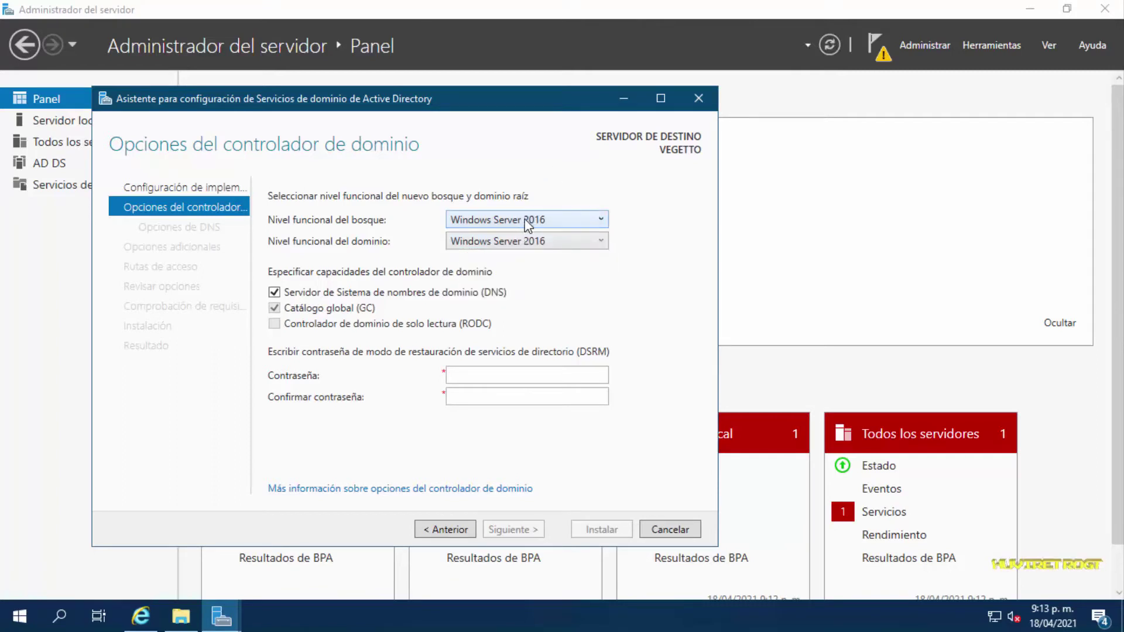
Enter the DSRM restore password and retype it in Confirmar contraseña
left_click(477, 373)
type("••••••••••••••••••••")
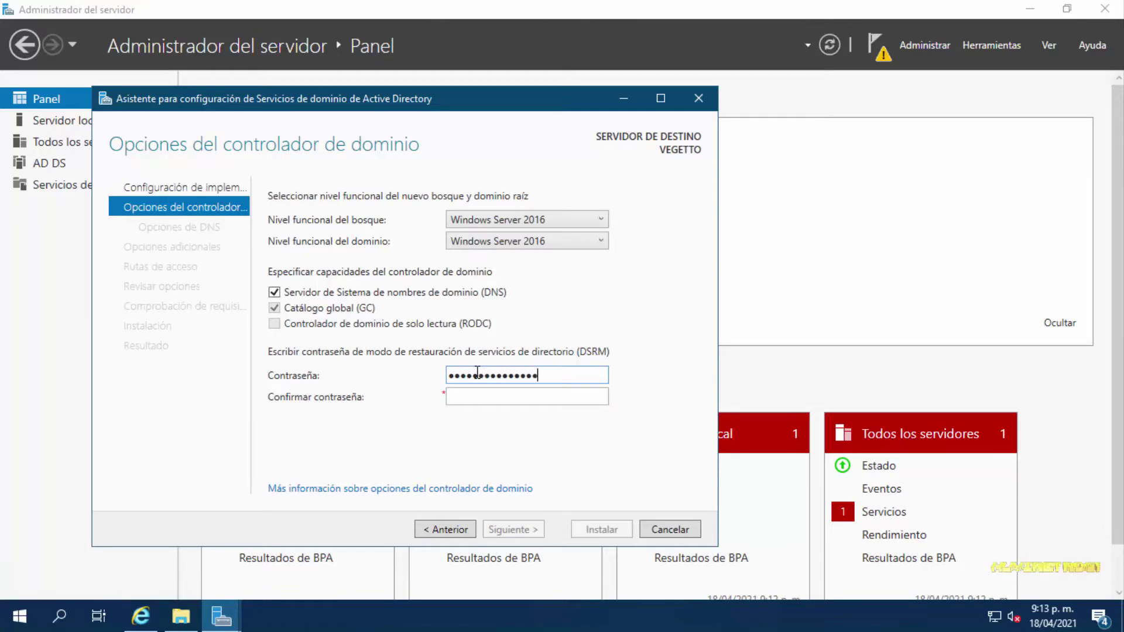
type("••••••••••")
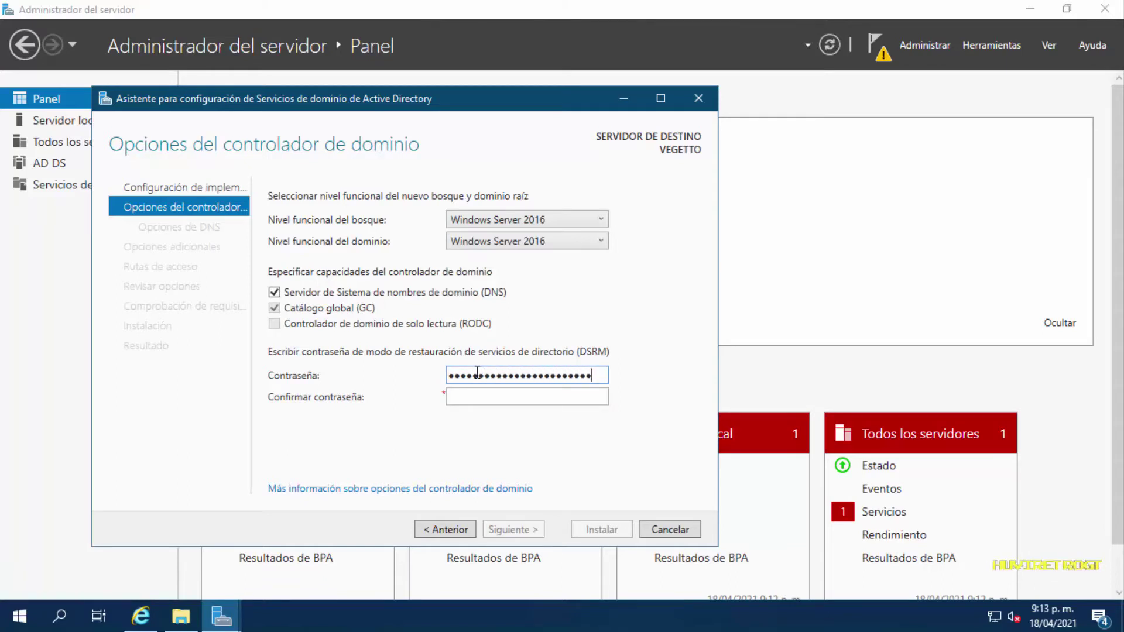
key("Tab")
type("••••••")
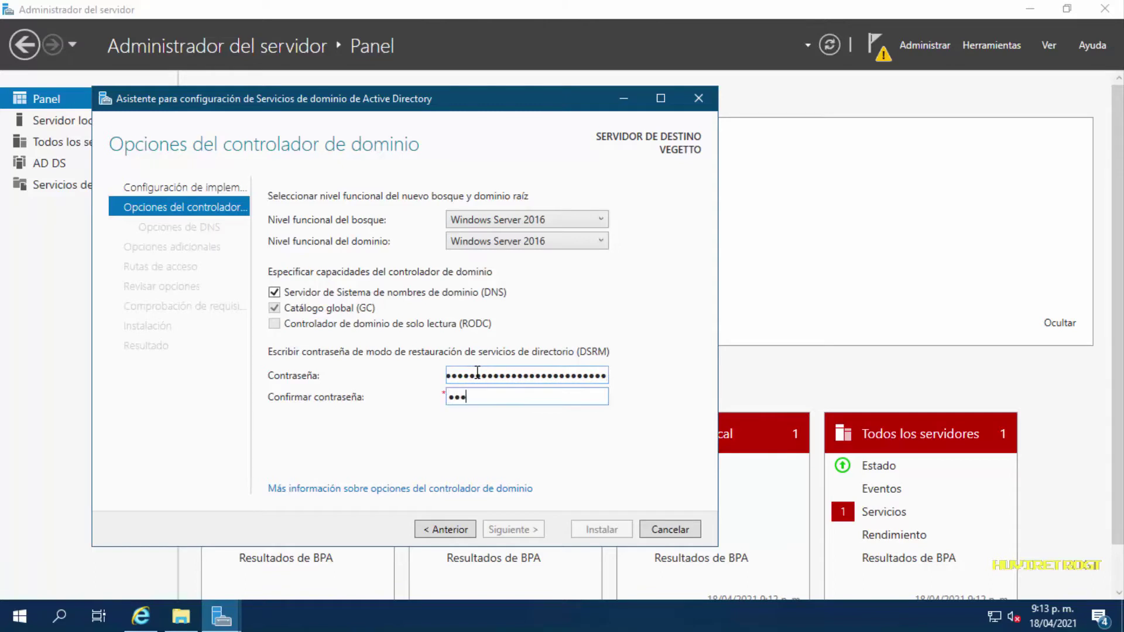
type("•••••••••")
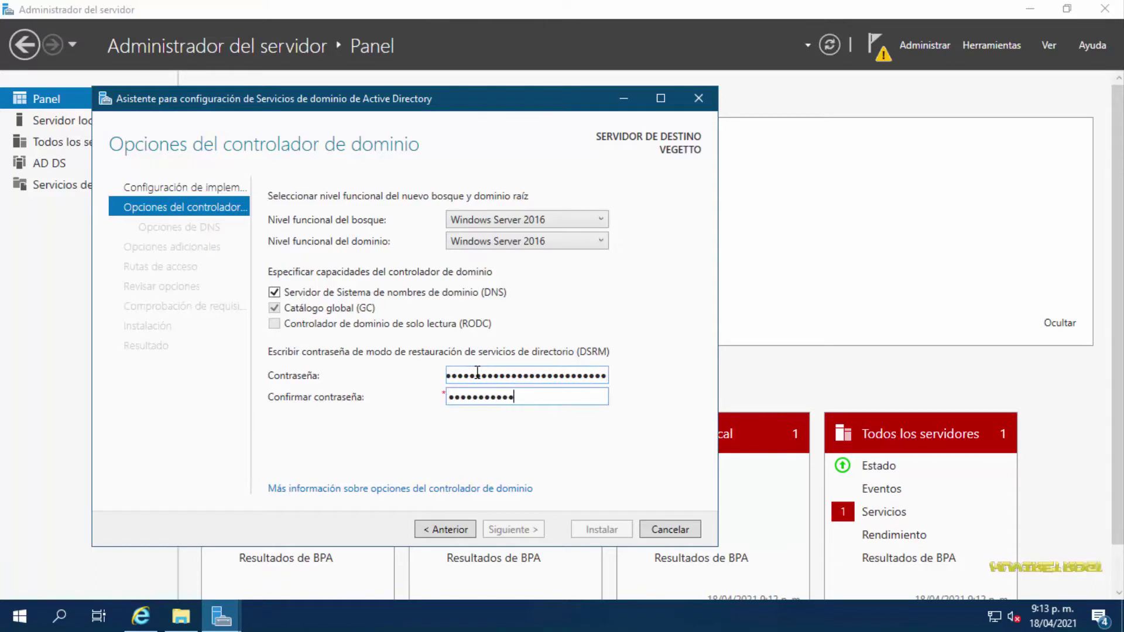
type("•••••••••")
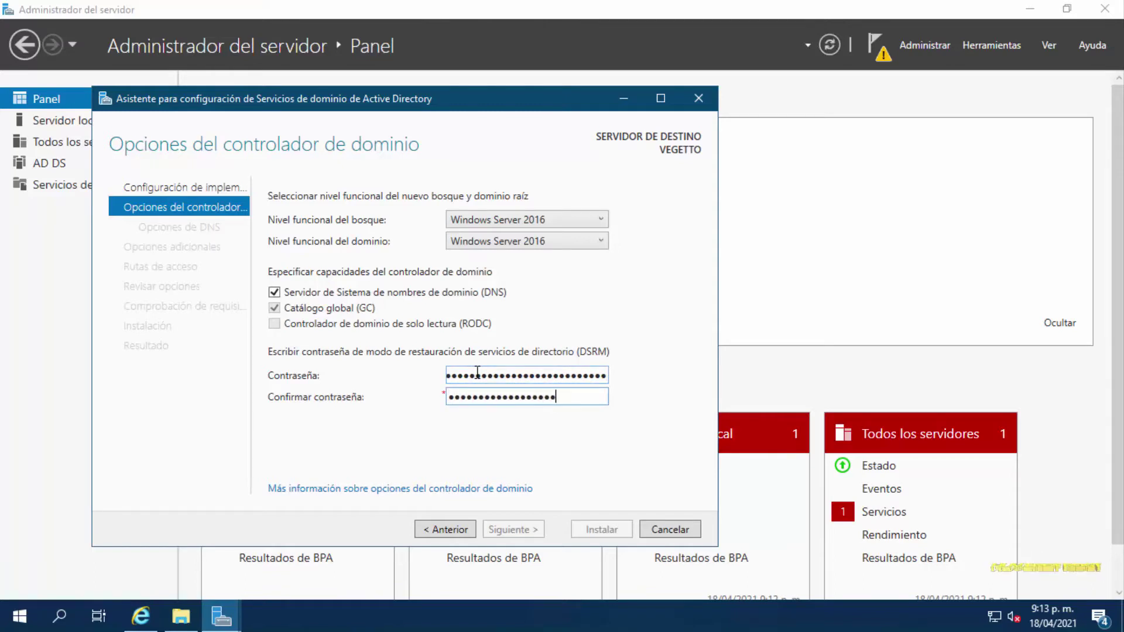
type("•••")
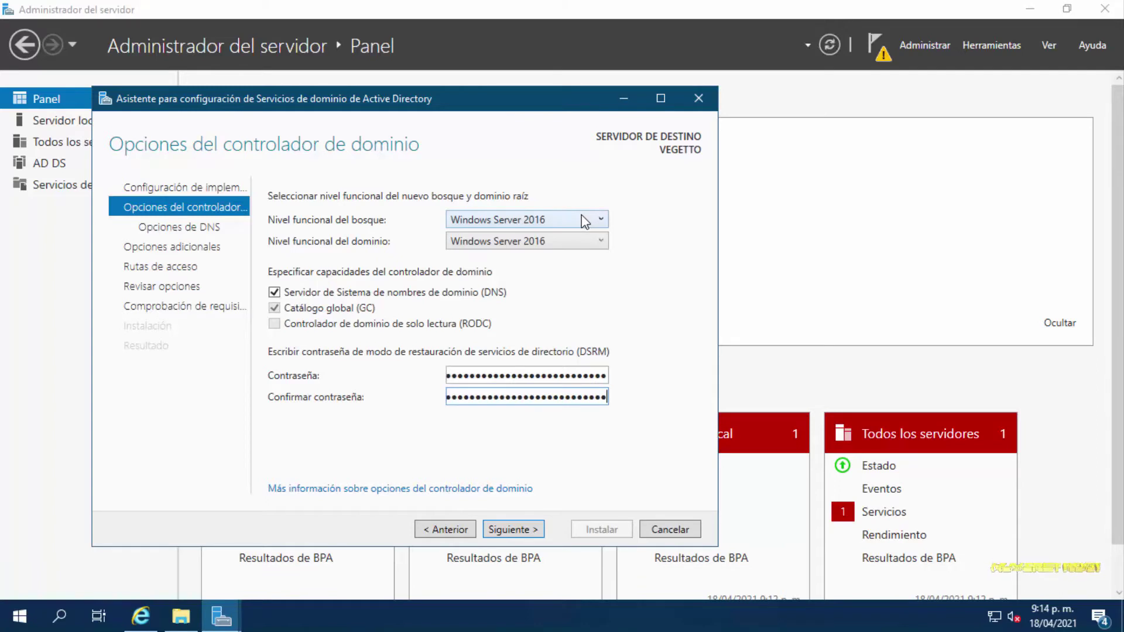
Accept default DNS options, NetBIOS name HUVISERVER, and the default C:\Windows database and SYSVOL paths
left_click(507, 530)
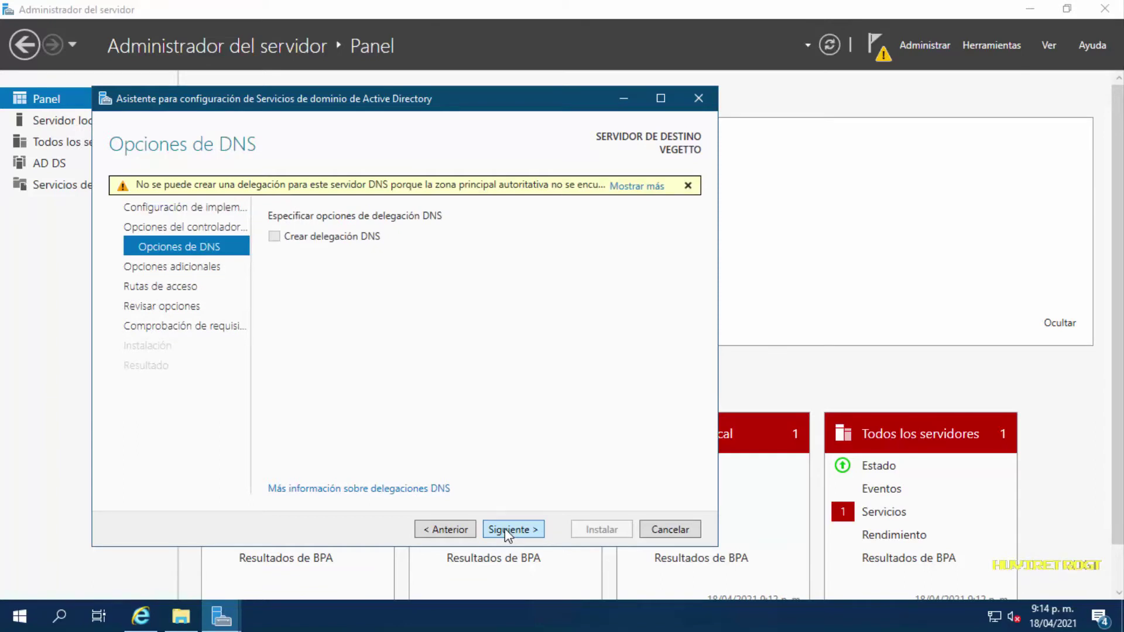
left_click(505, 528)
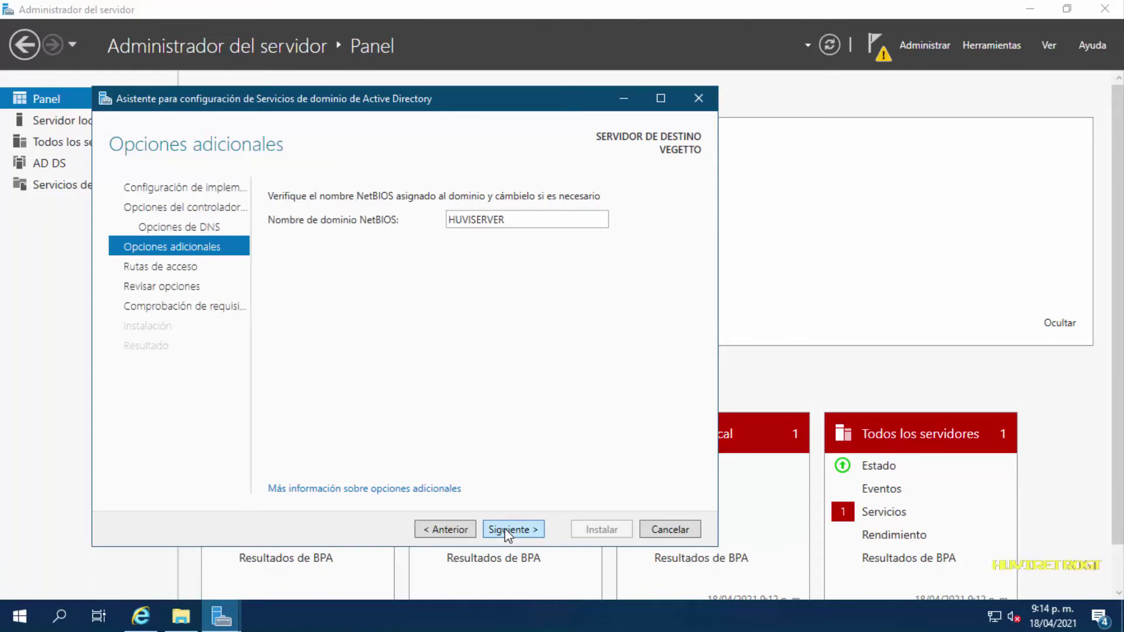
left_click(504, 529)
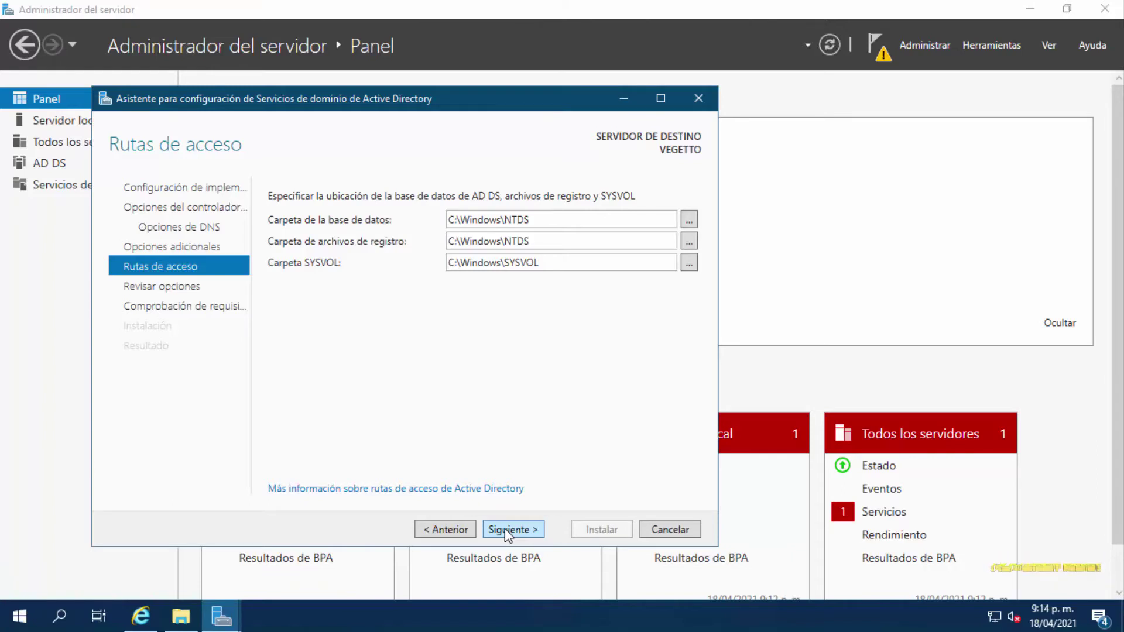
left_click(505, 528)
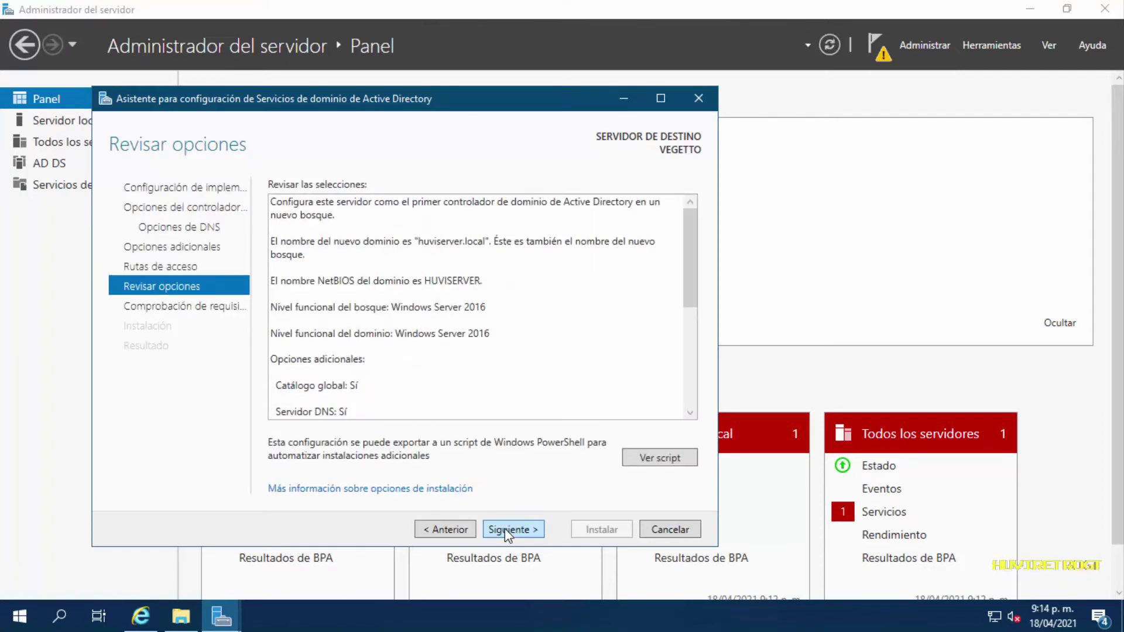
Scroll through the Revisar opciones summary and run the prerequisite check until it passes
left_click_drag(690, 301, 688, 262)
left_click(503, 530)
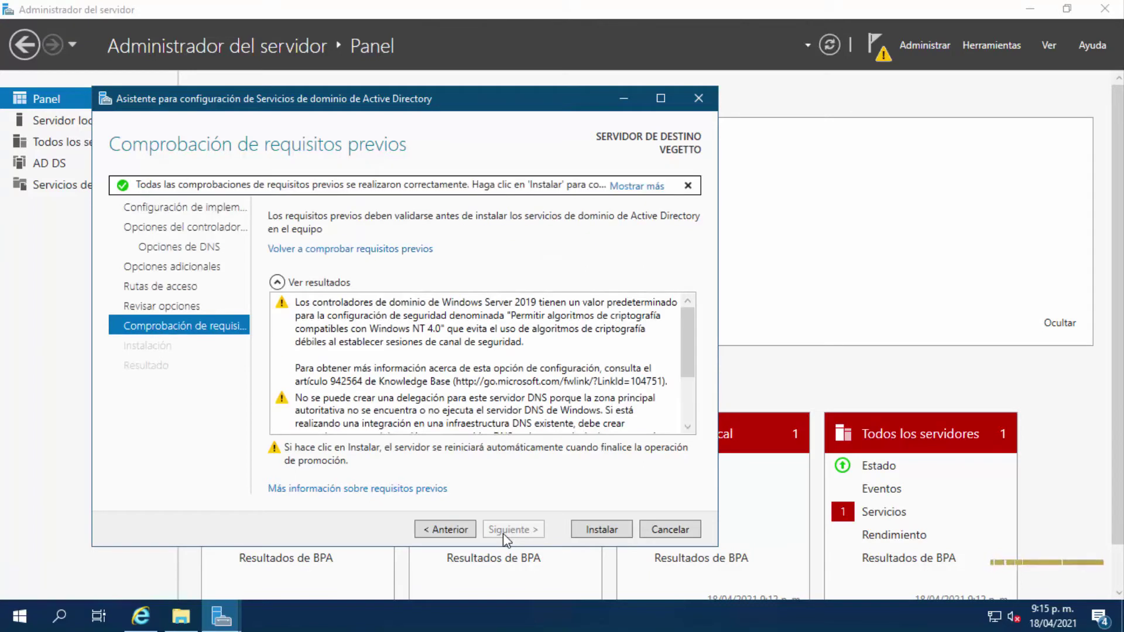
Start the domain controller installation and acknowledge the Windows Admin Center extensions-updated notice
left_click(612, 533)
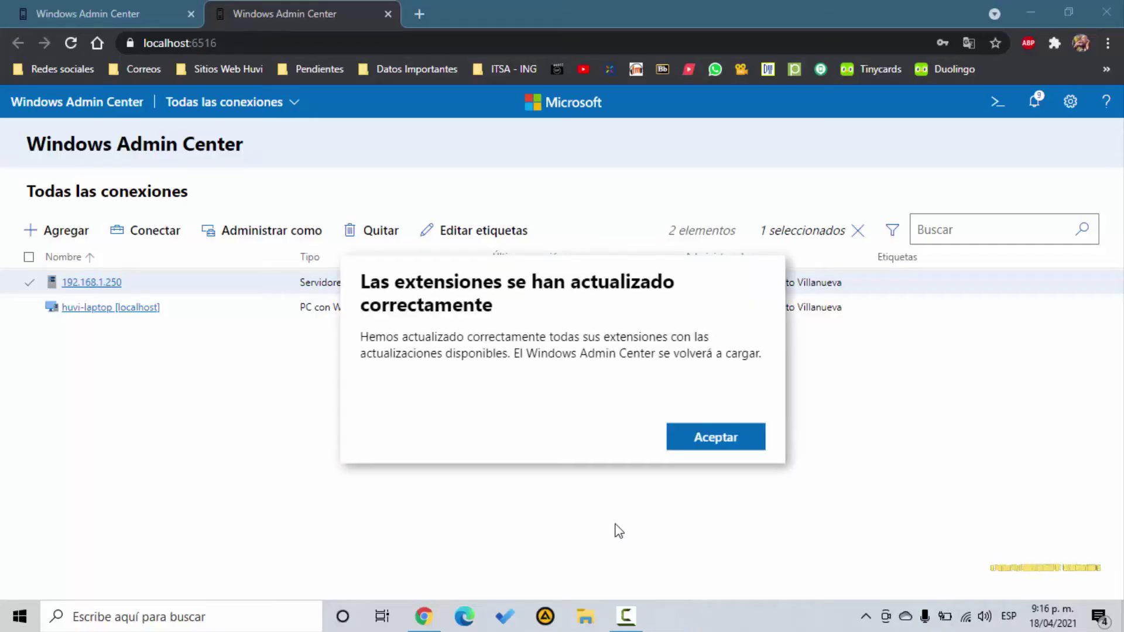
left_click(726, 444)
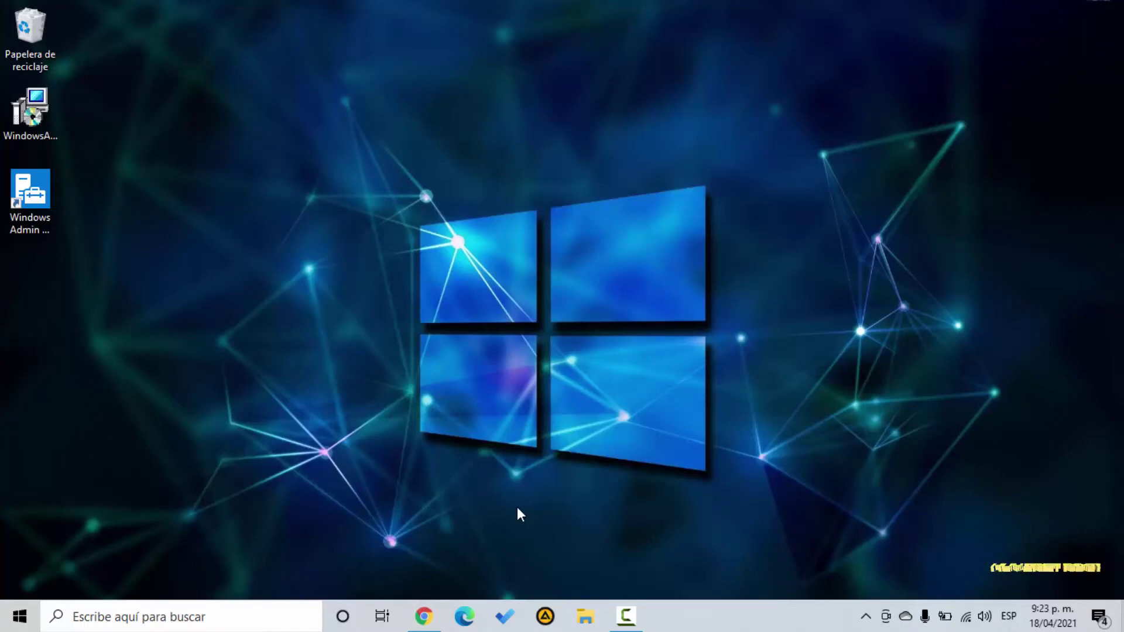
Launch Conexión a Escritorio remoto and connect to VEGETTO, entering the account password
left_click(20, 616)
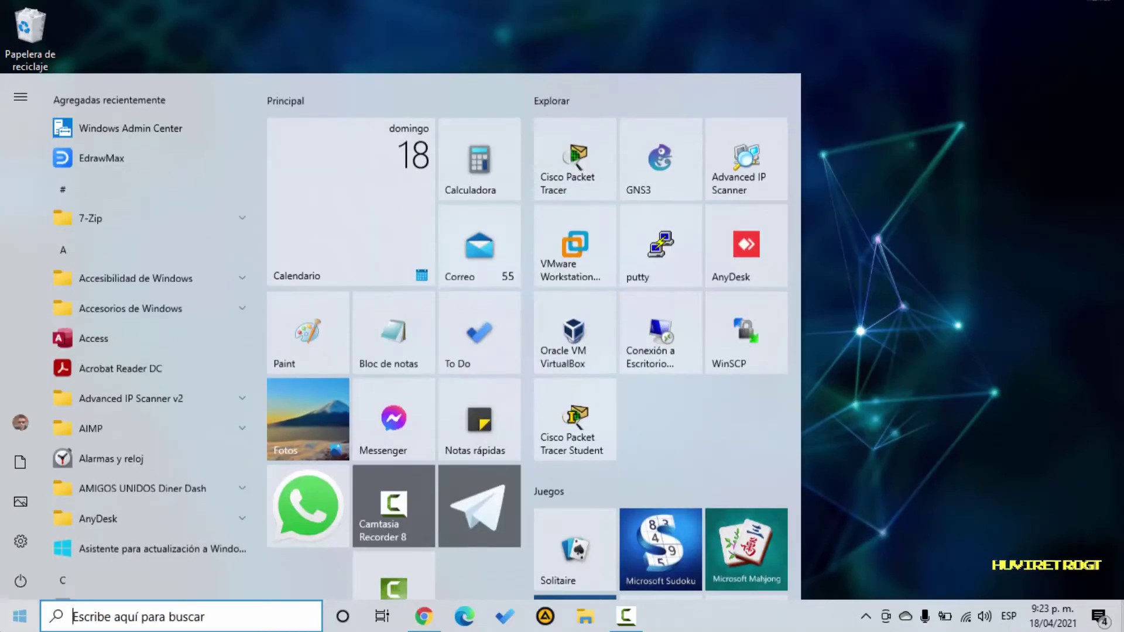
left_click(665, 324)
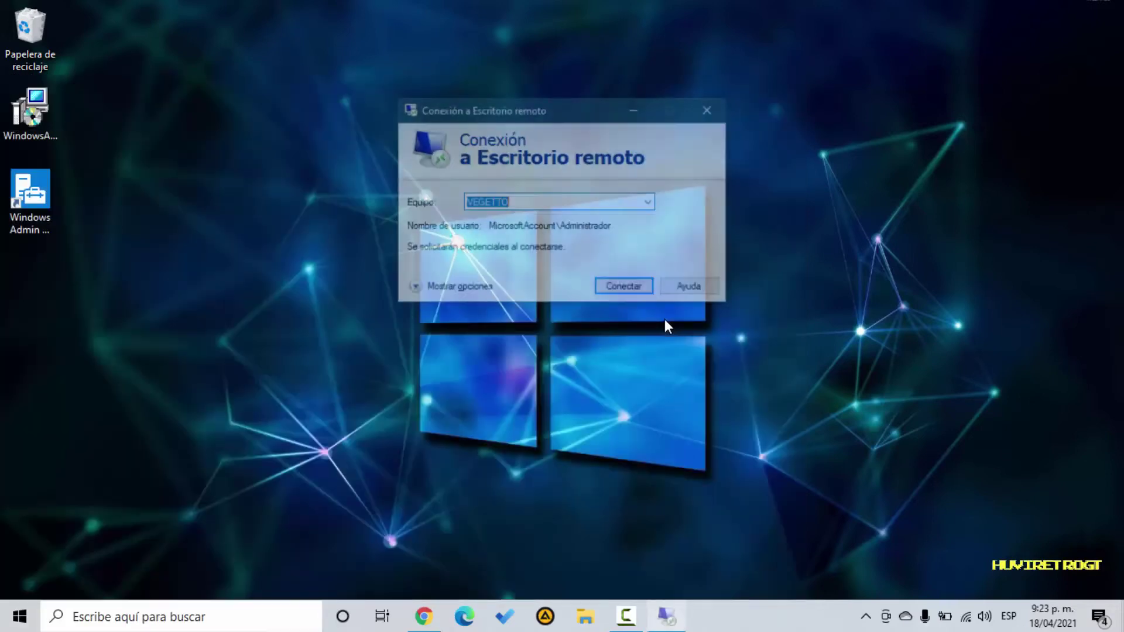
key("Return")
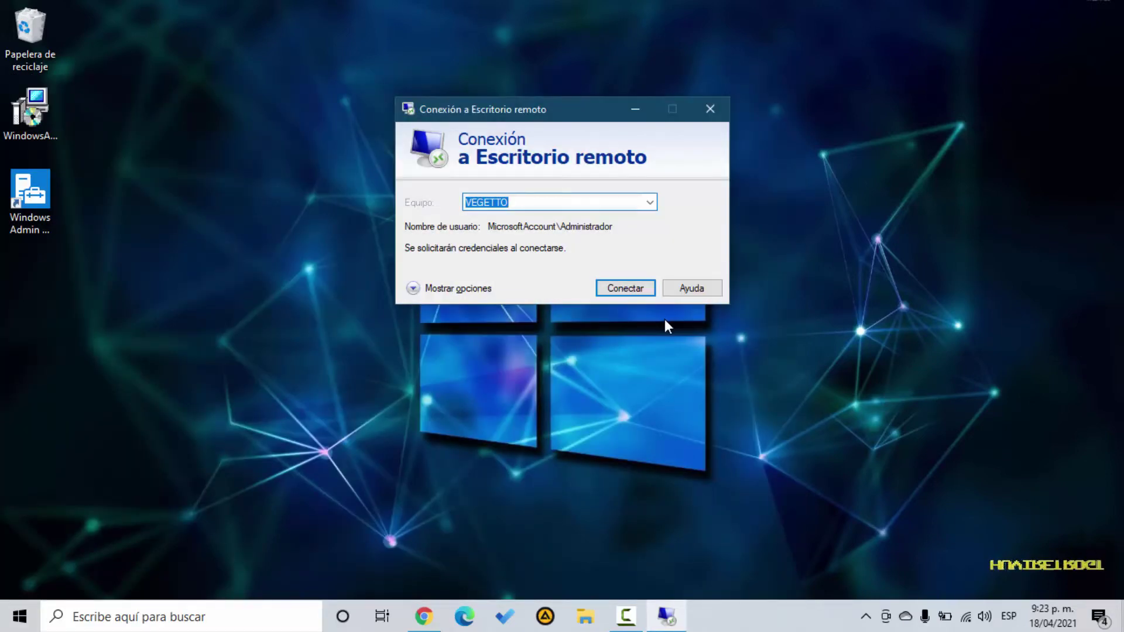
type("123")
key("Return")
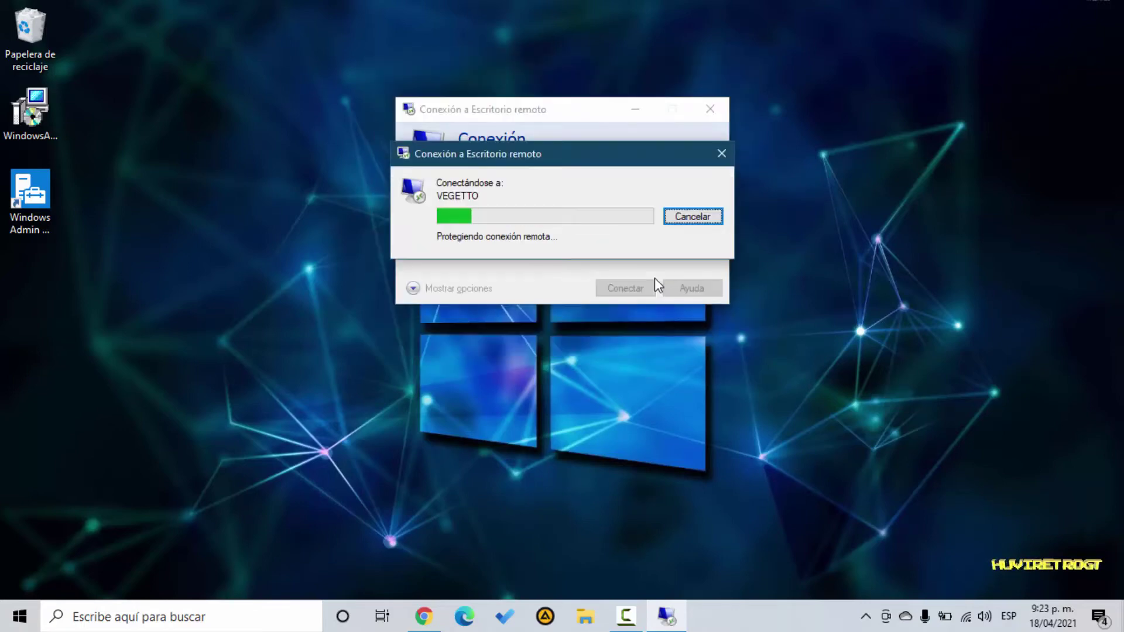
Accept VEGETTO's certificate with 'No volver a preguntarme' checked
key("Tab")
key("Tab")
key("Tab")
key("Tab")
key("Tab")
key("Tab")
key("Tab")
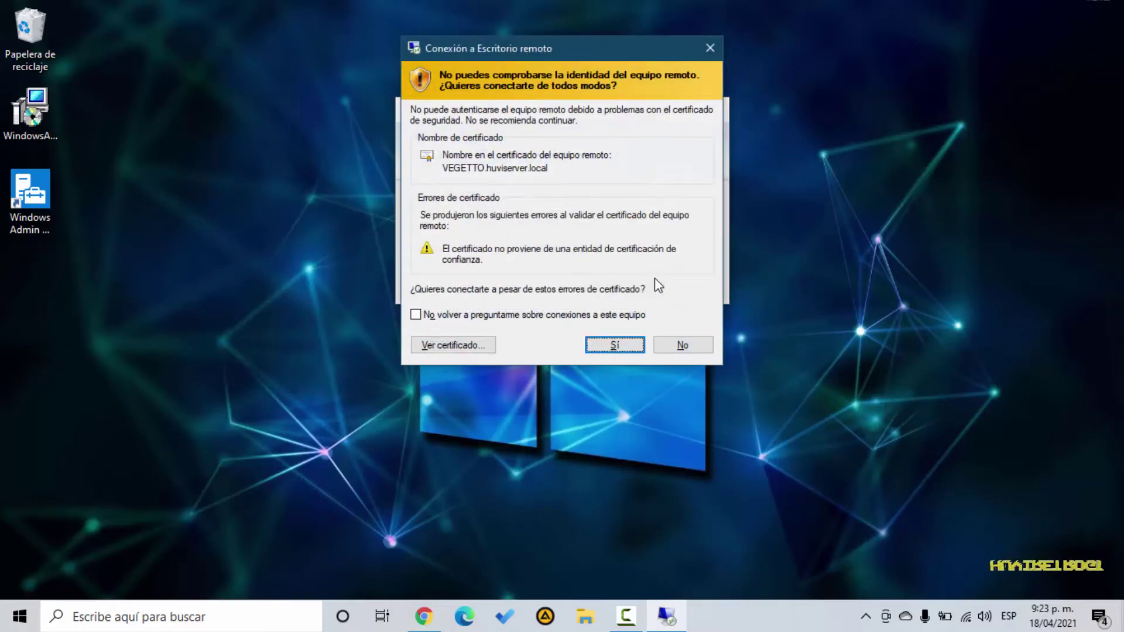
key("Tab")
key("Tab")
key("space")
key("Tab")
key("Tab")
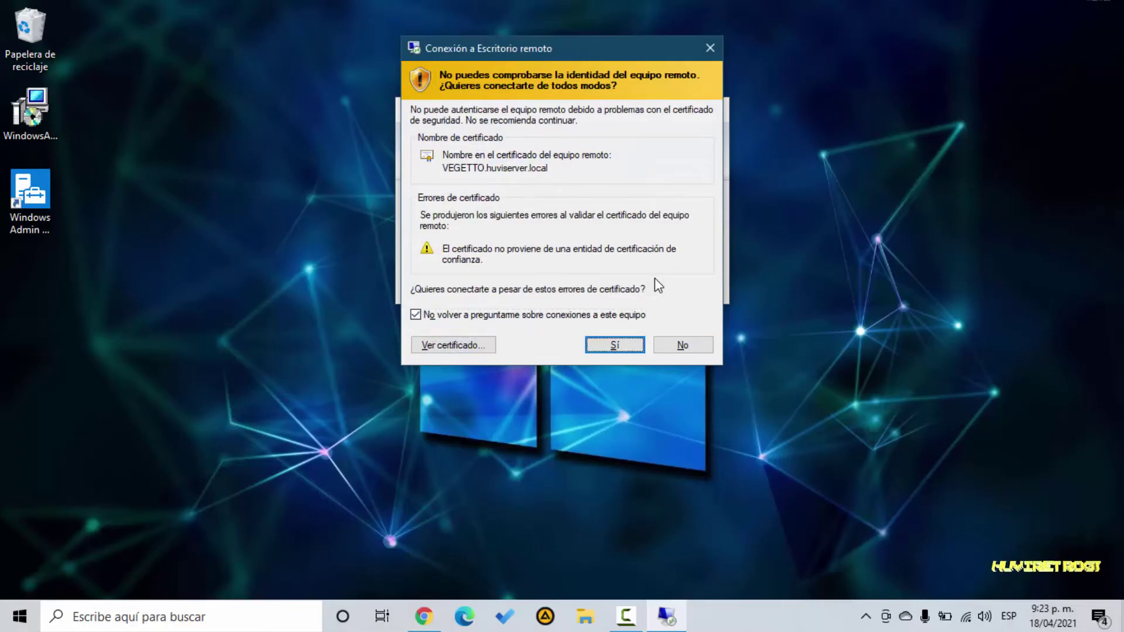
key("Return")
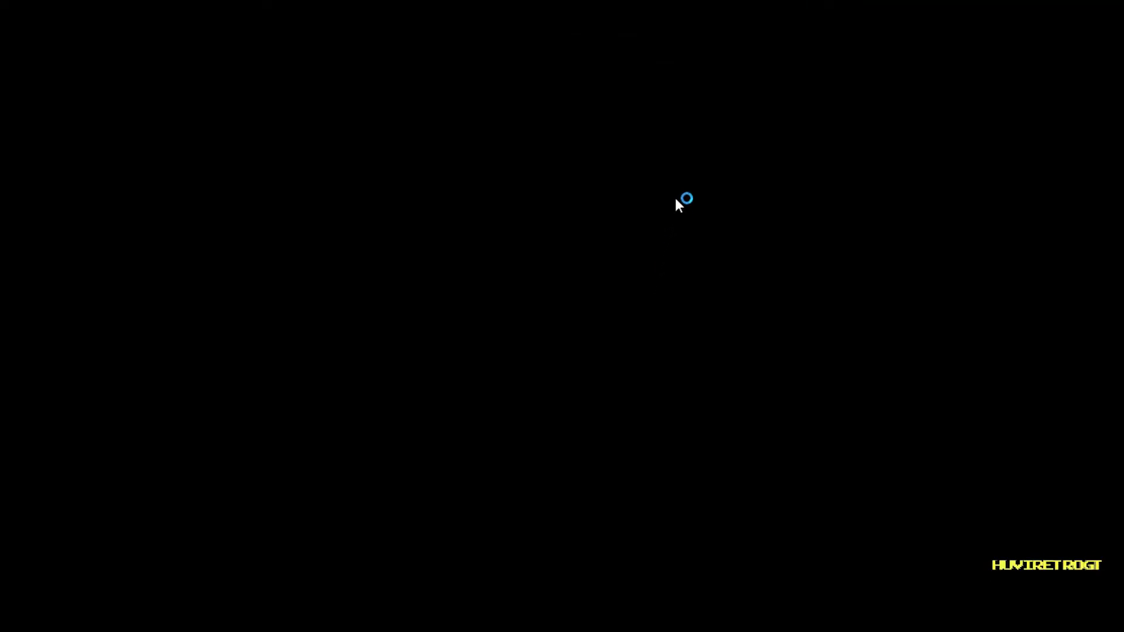
Open VEGETTO from All Connections and scroll Información general down to the Memoria and Ethernet charts
mouse_move(716, 4)
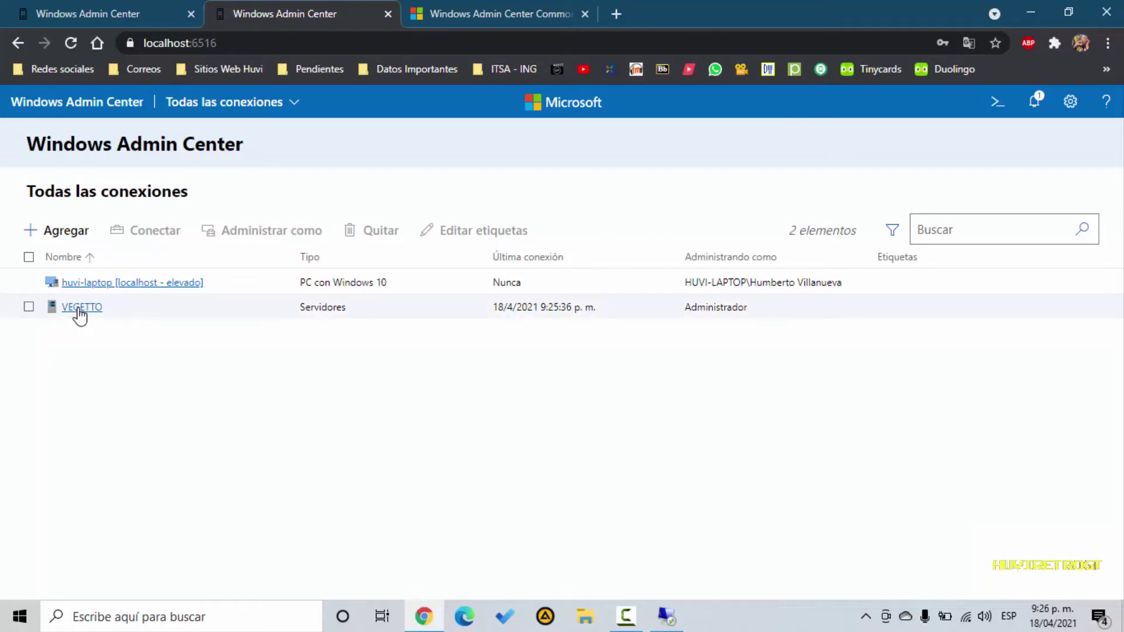
left_click(79, 309)
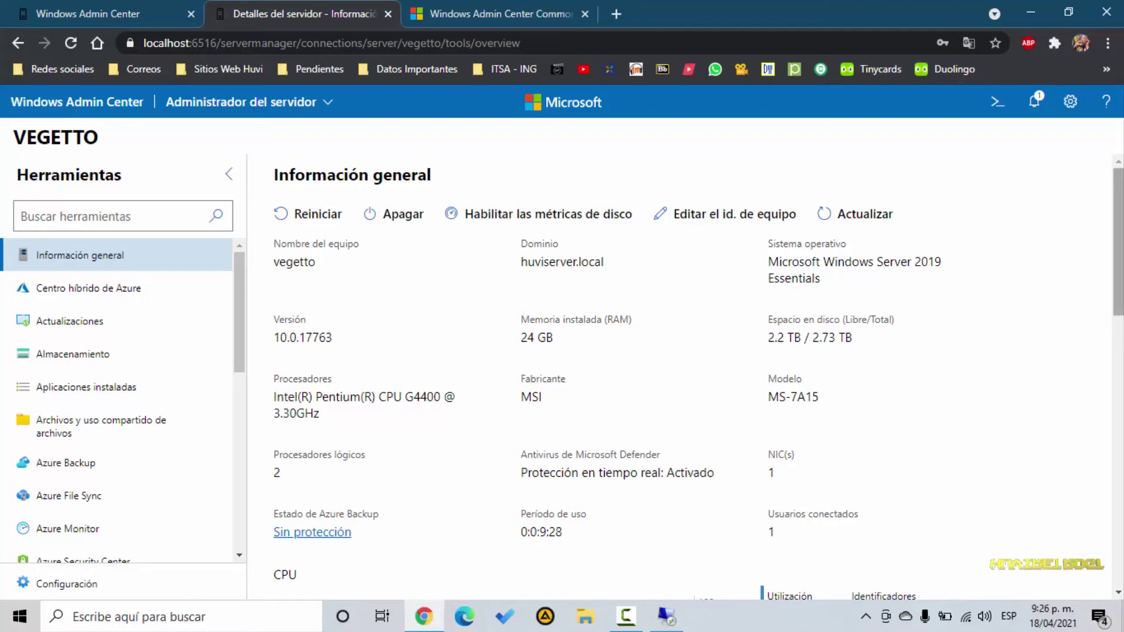
left_click_drag(1111, 188, 1104, 428)
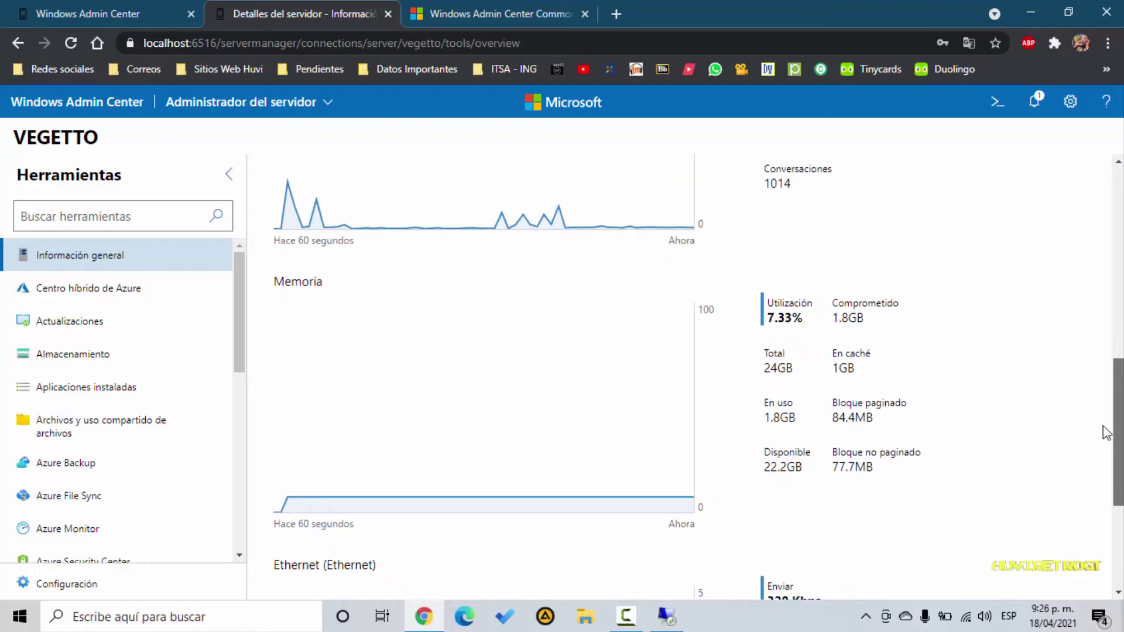
left_click_drag(1105, 433, 1105, 520)
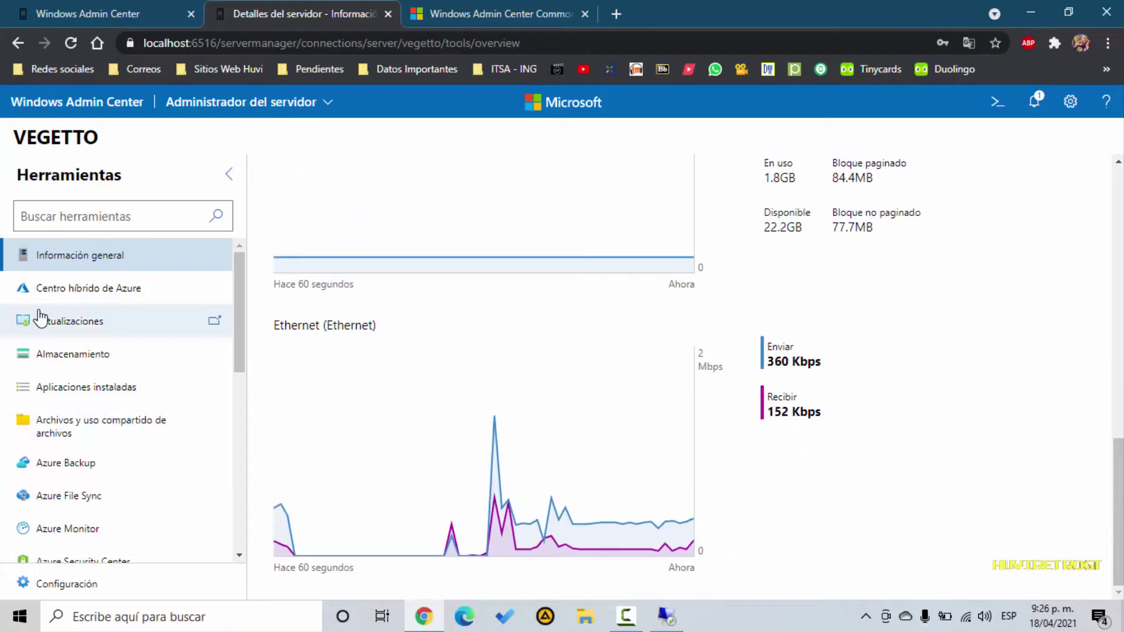
Open VEGETTO's Actualizaciones page in Windows Admin Center to start searching for updates
left_click(68, 328)
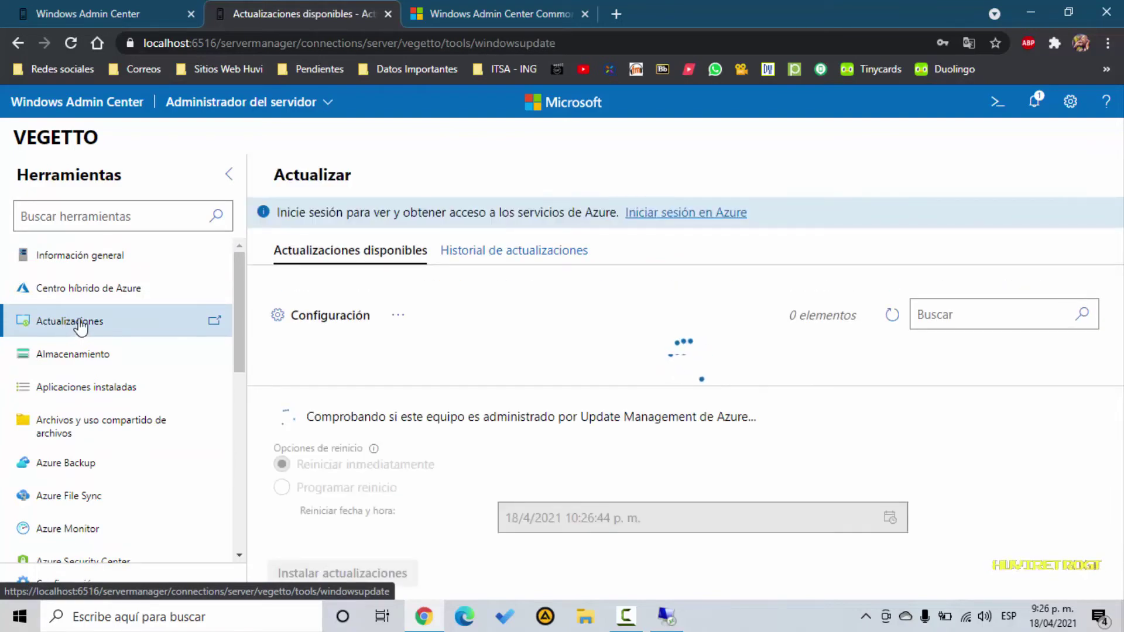
left_click_drag(240, 315, 228, 563)
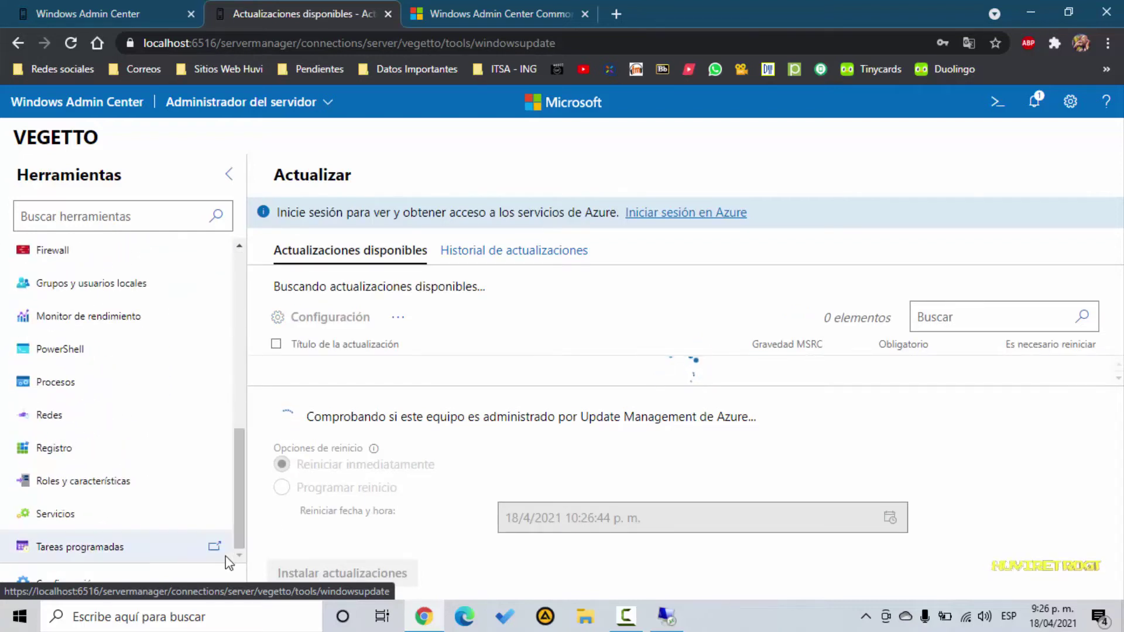
left_click_drag(245, 485, 342, 518)
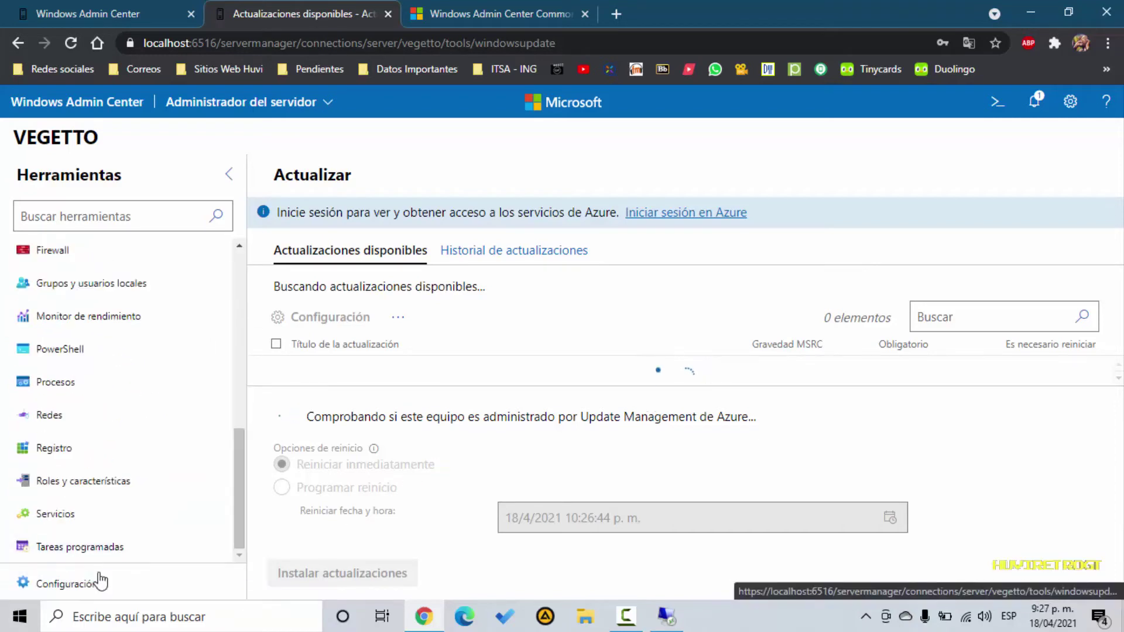